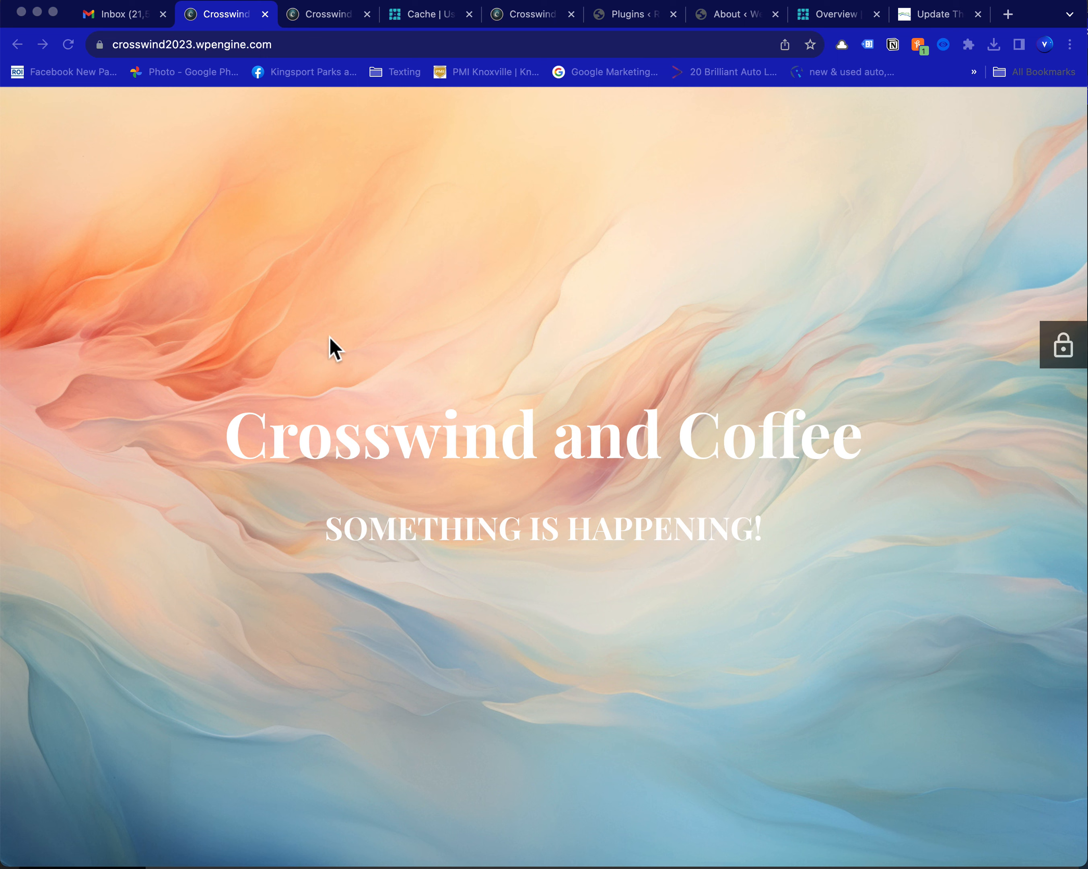
{"action": "left_click", "coordinate": [290, 54]}
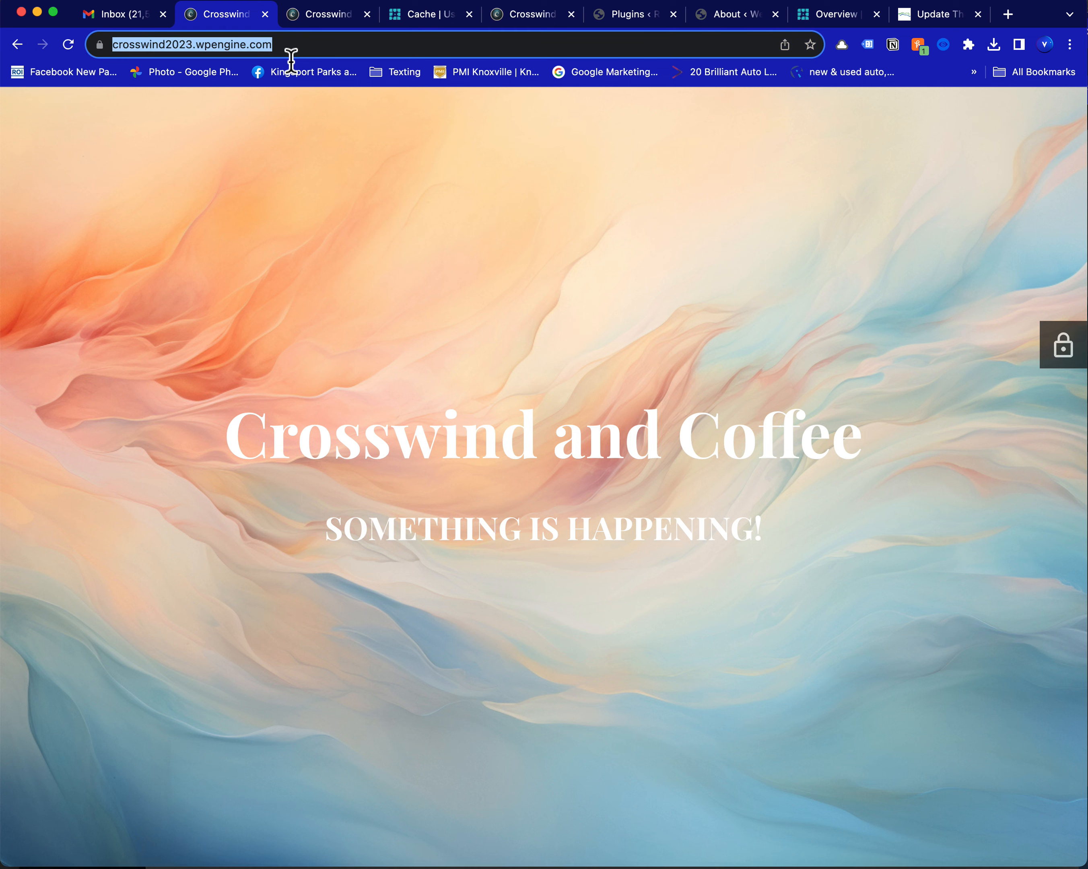
{"action": "left_click", "coordinate": [303, 51]}
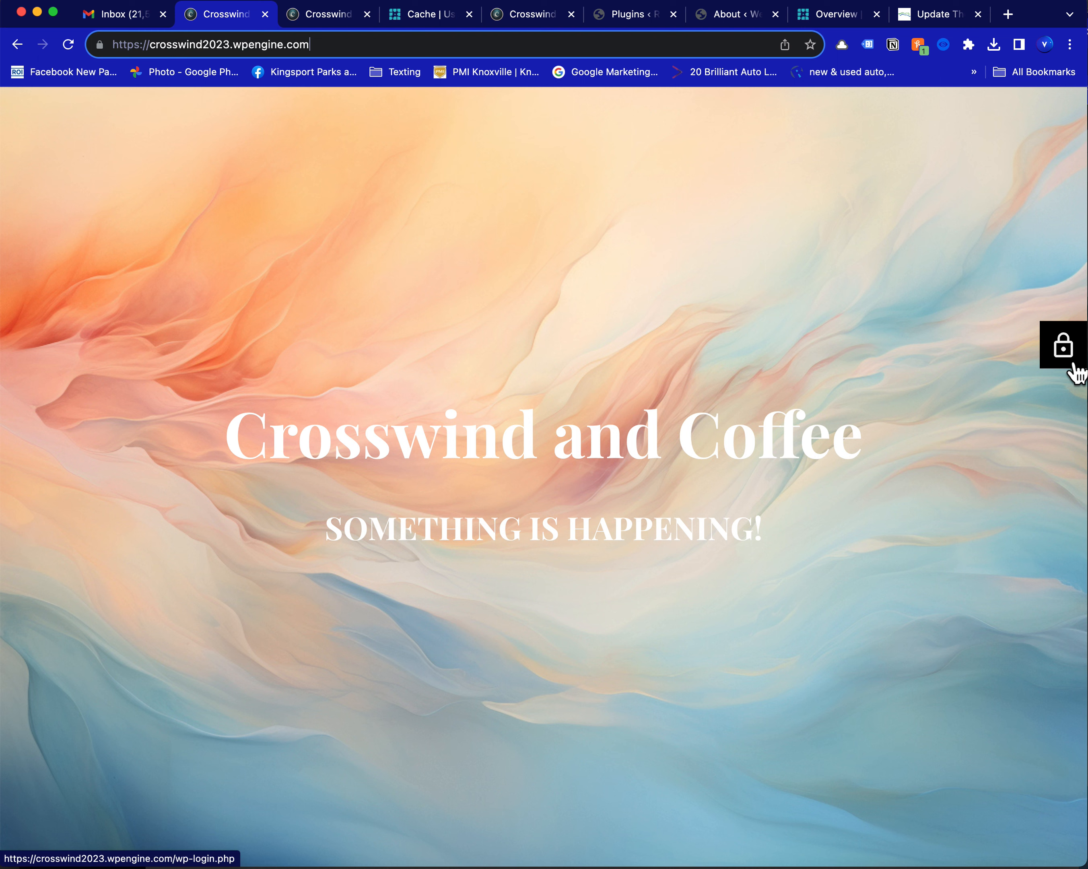
{"action": "left_click", "coordinate": [295, 45]}
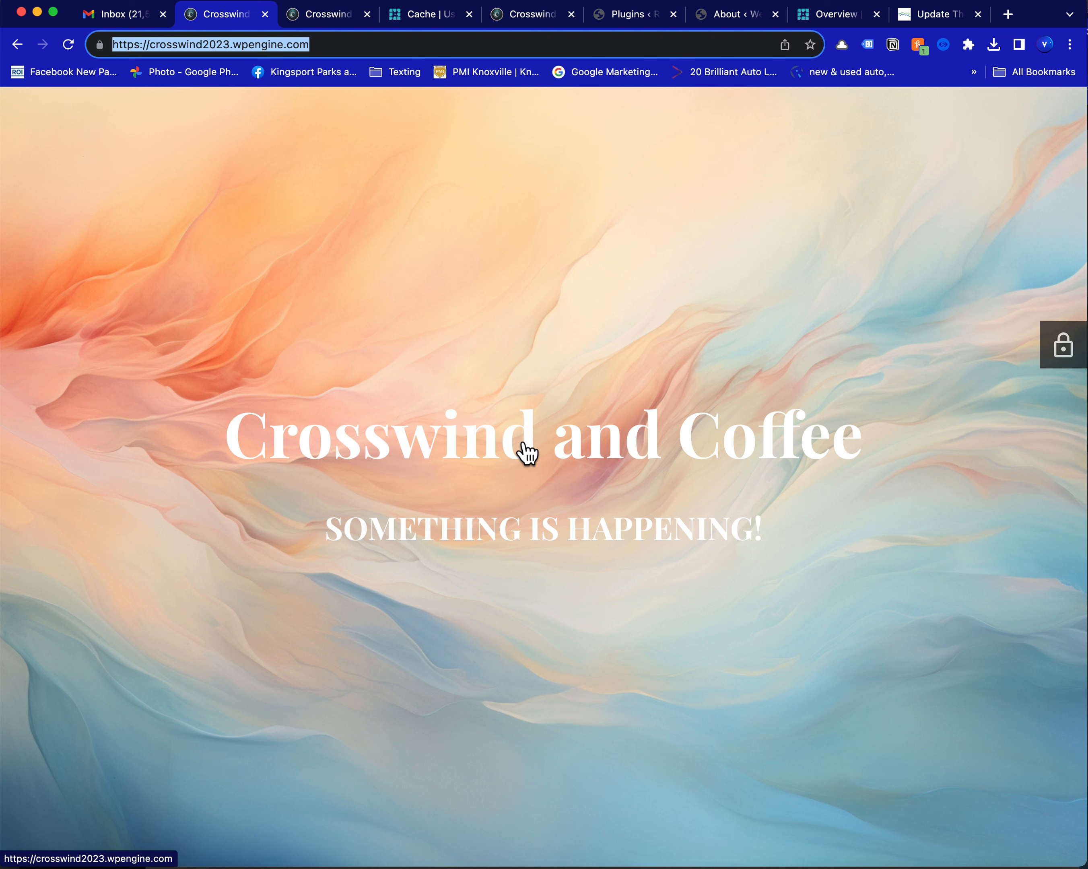
Open the site's login page and return to the home page by removing wp-login.php from the address
{"action": "left_click", "coordinate": [1064, 362]}
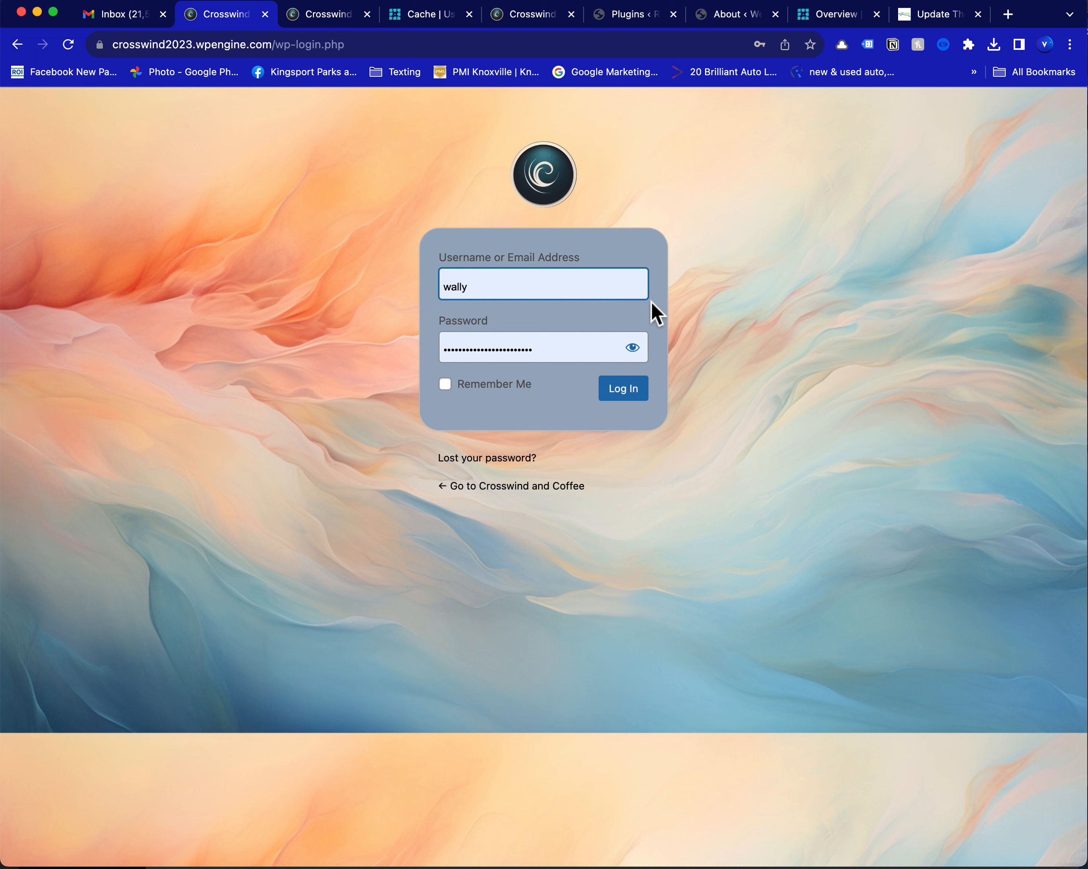
{"action": "left_click", "coordinate": [494, 291]}
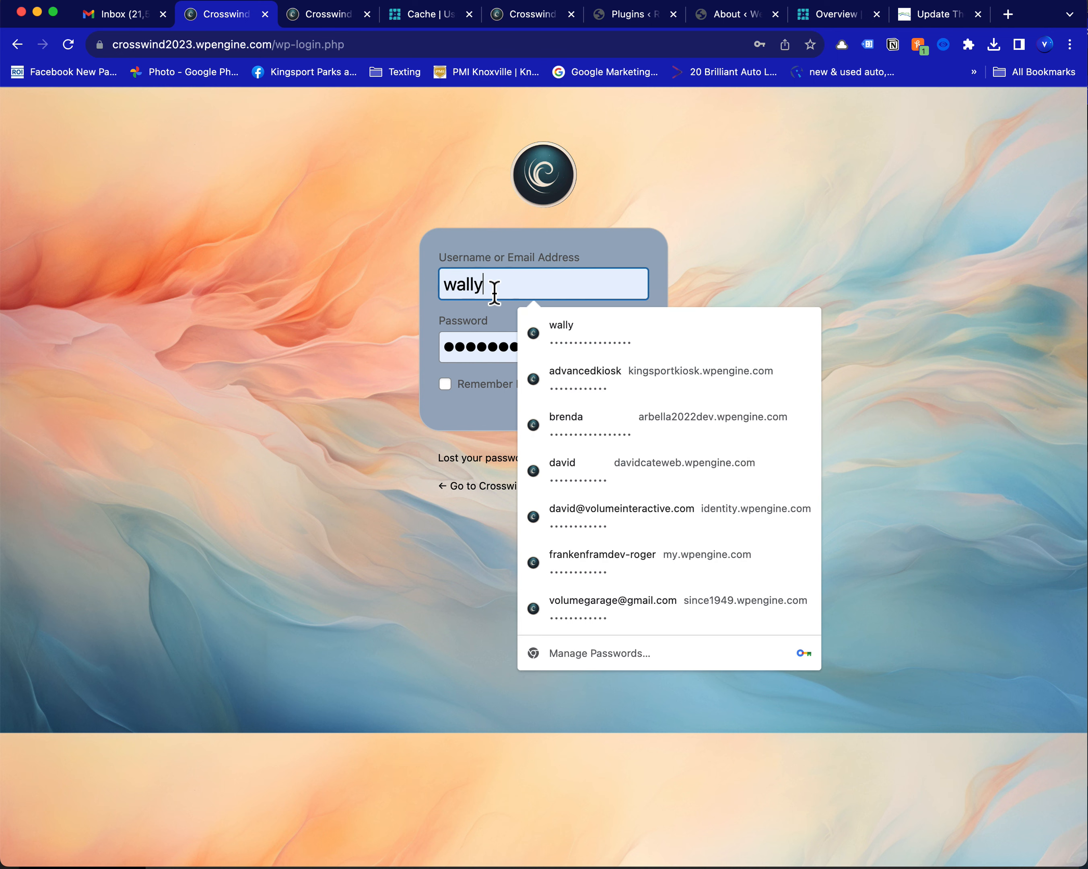
{"action": "left_click", "coordinate": [365, 301]}
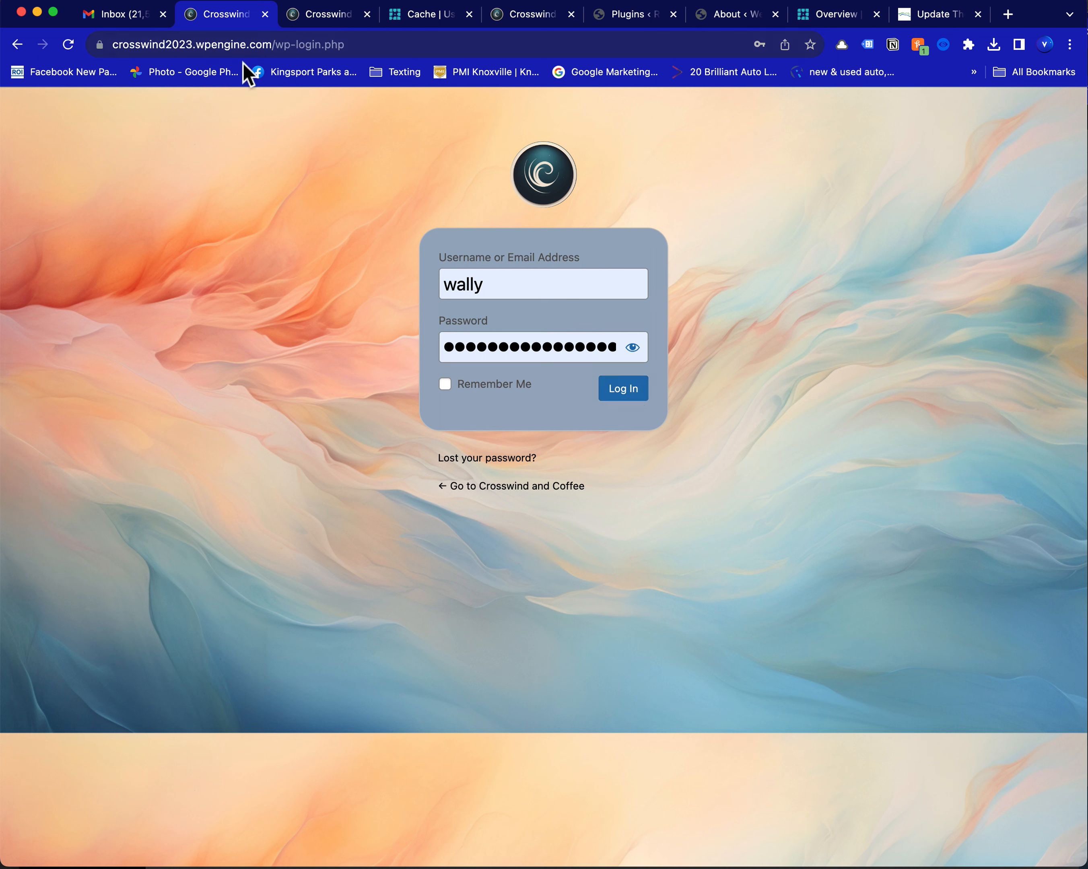
{"action": "left_click_drag", "start_coordinate": [275, 44], "coordinate": [493, 64]}
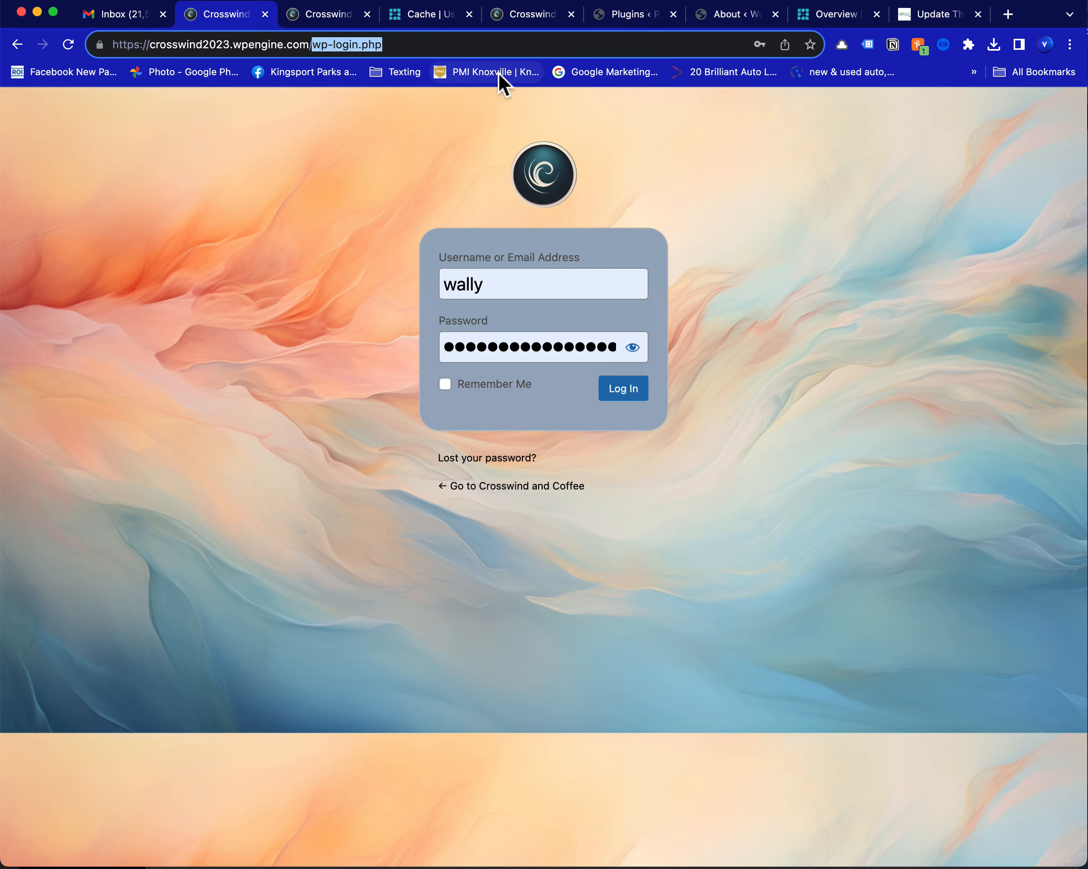
{"action": "key", "text": "BackSpace"}
{"action": "key", "text": "Return"}
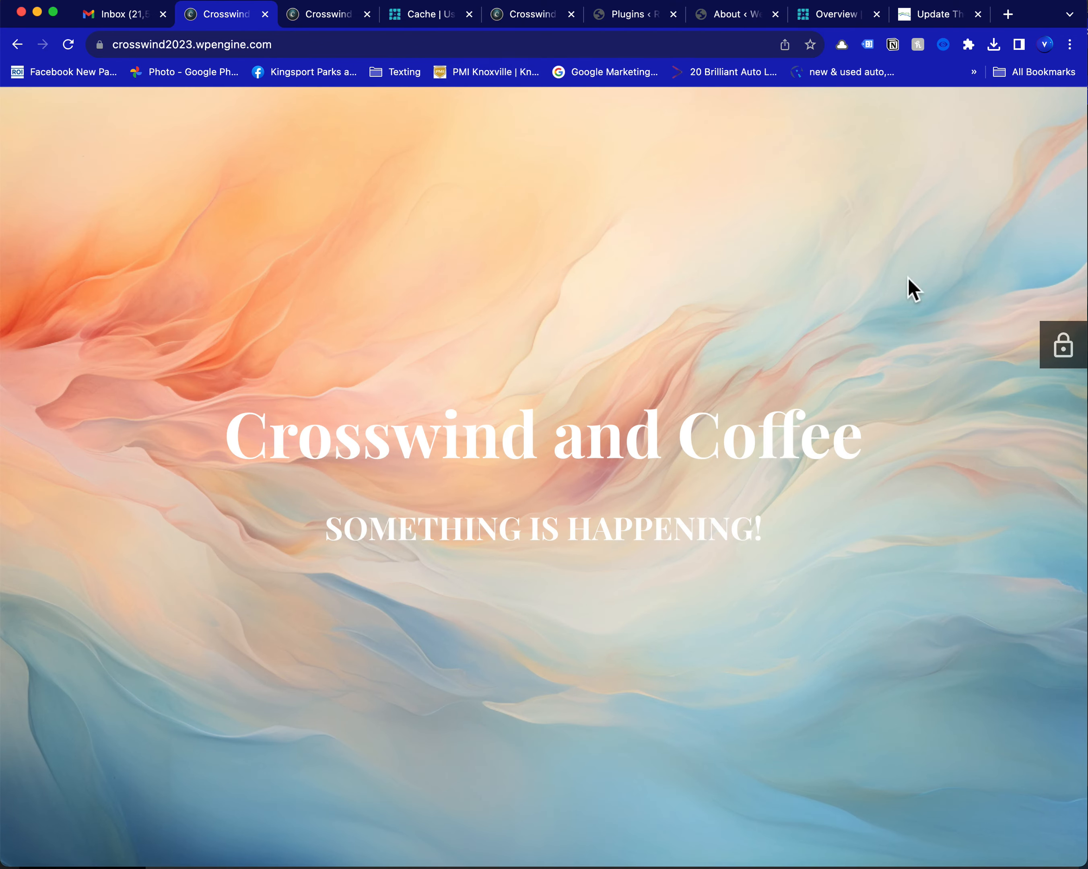
Log in to the Crosswind and Coffee site's WordPress admin with the prefilled account credentials
{"action": "left_click", "coordinate": [1065, 359]}
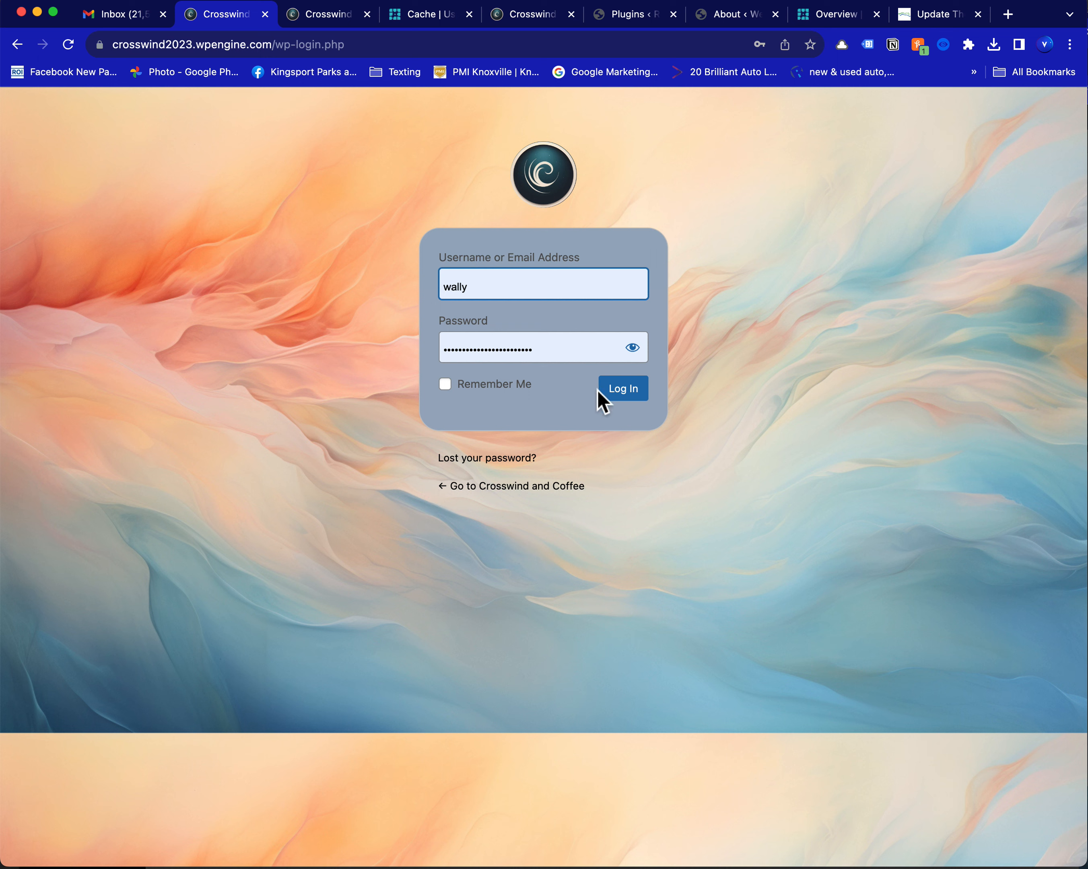
{"action": "left_click", "coordinate": [637, 403]}
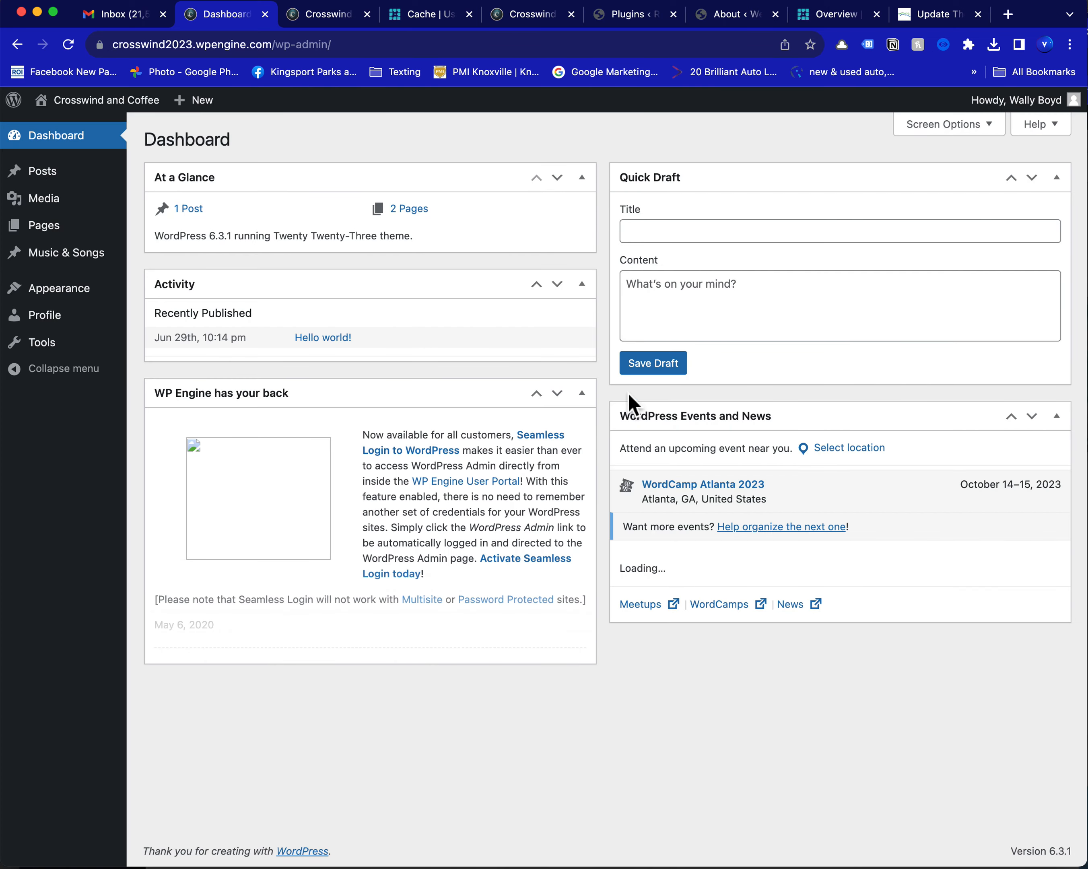
Collapse all the dashboard boxes: WP Engine has your back, WordPress Events and News, Quick Draft, At a Glance and Activity
{"action": "left_click", "coordinate": [582, 394]}
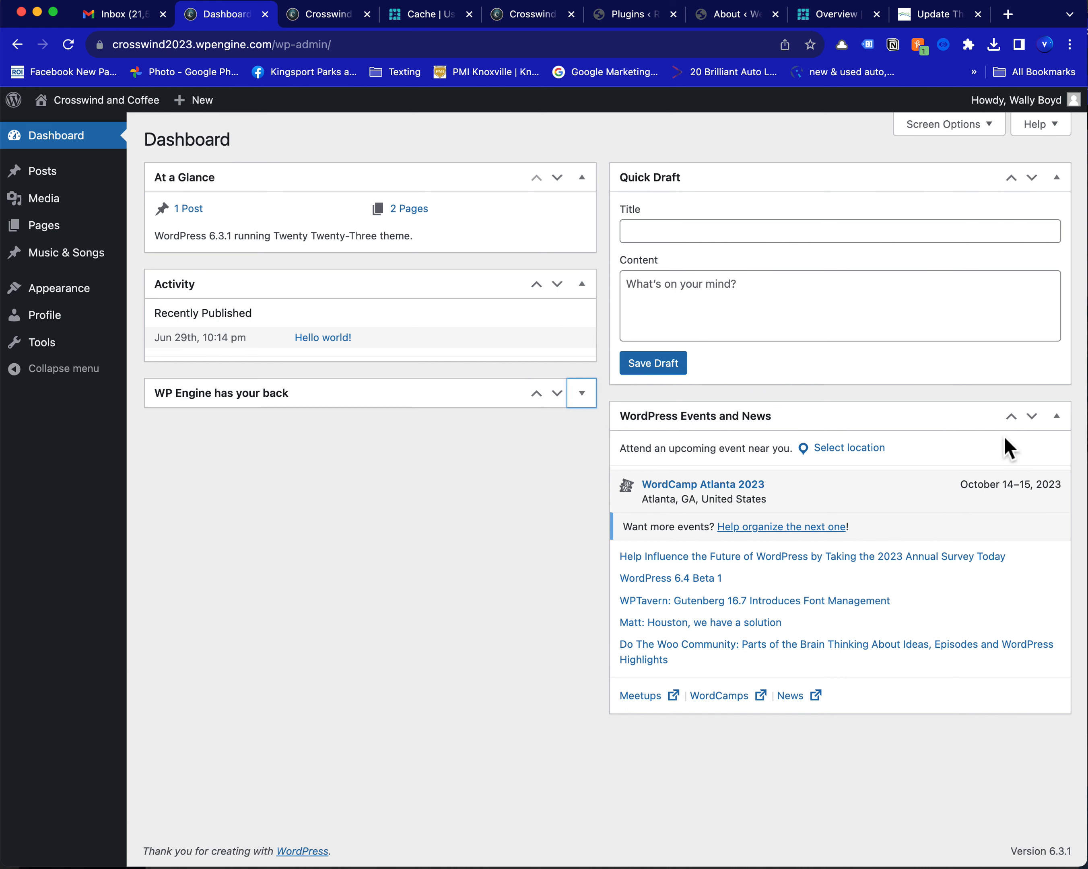
{"action": "left_click", "coordinate": [1057, 416]}
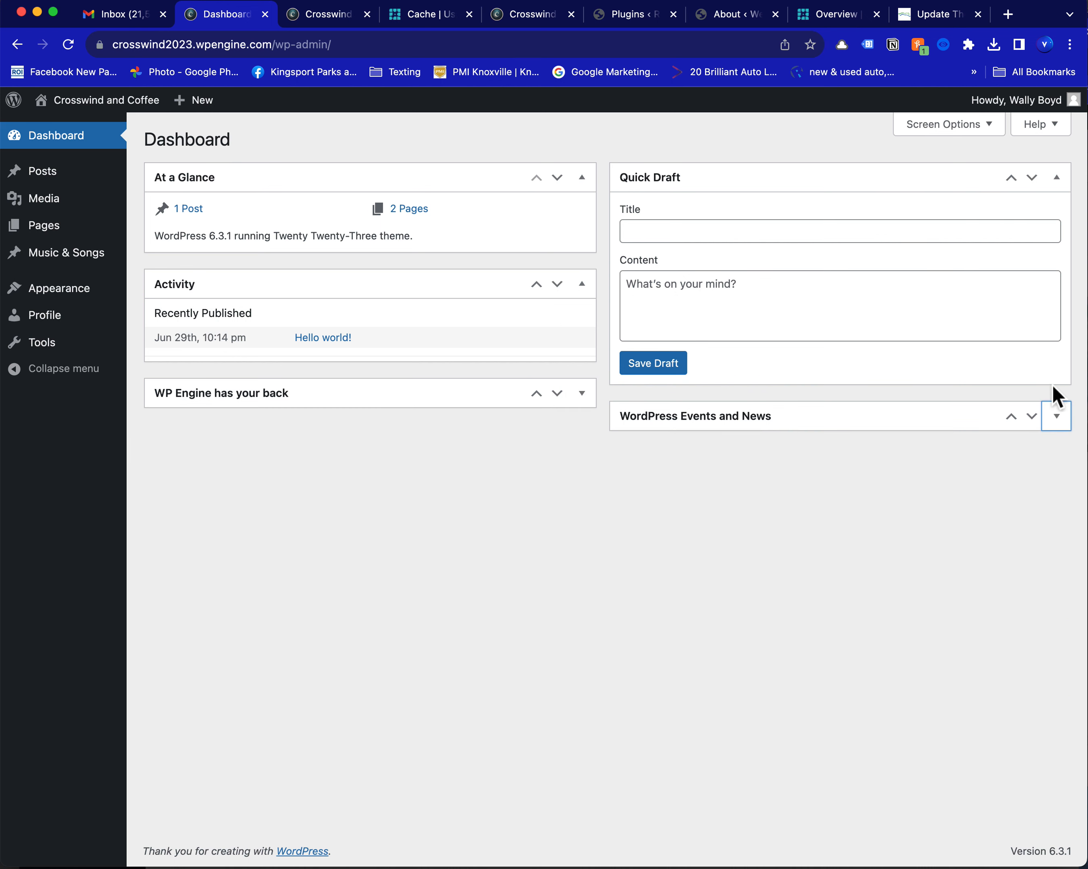
{"action": "left_click", "coordinate": [1056, 178]}
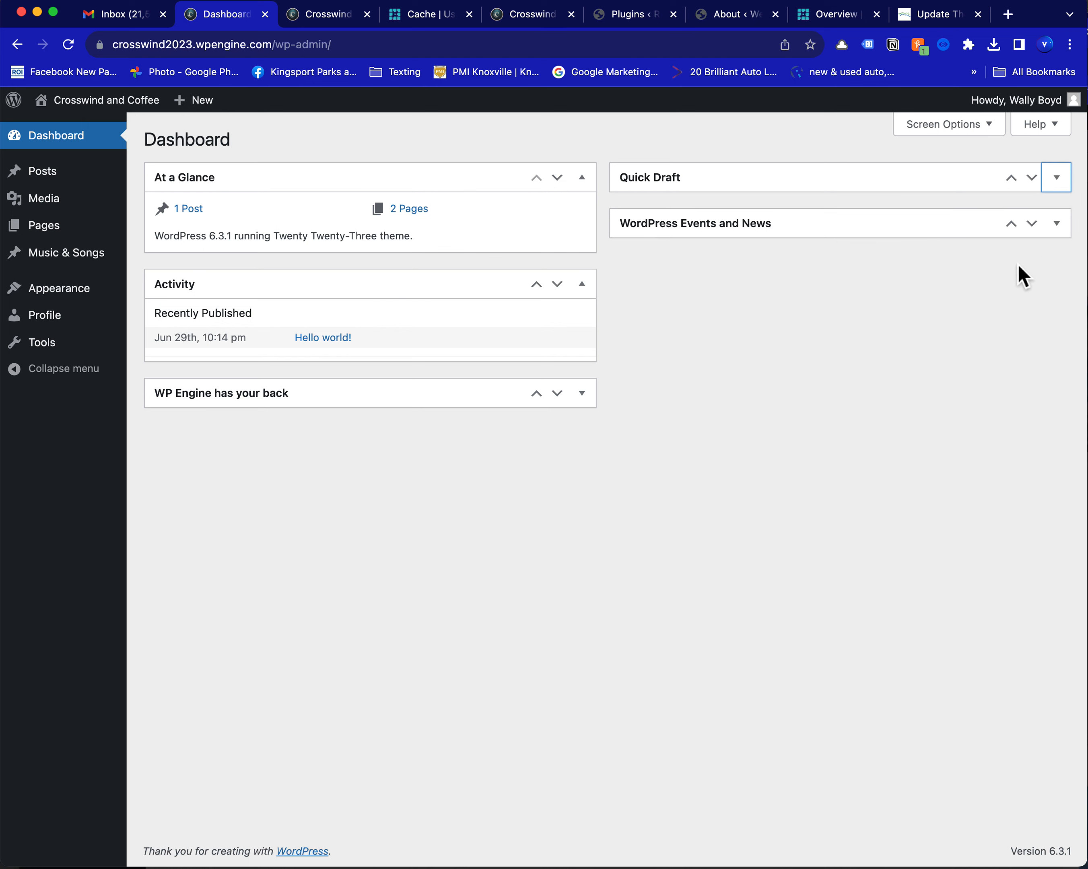
{"action": "left_click", "coordinate": [584, 182]}
{"action": "left_click", "coordinate": [583, 222]}
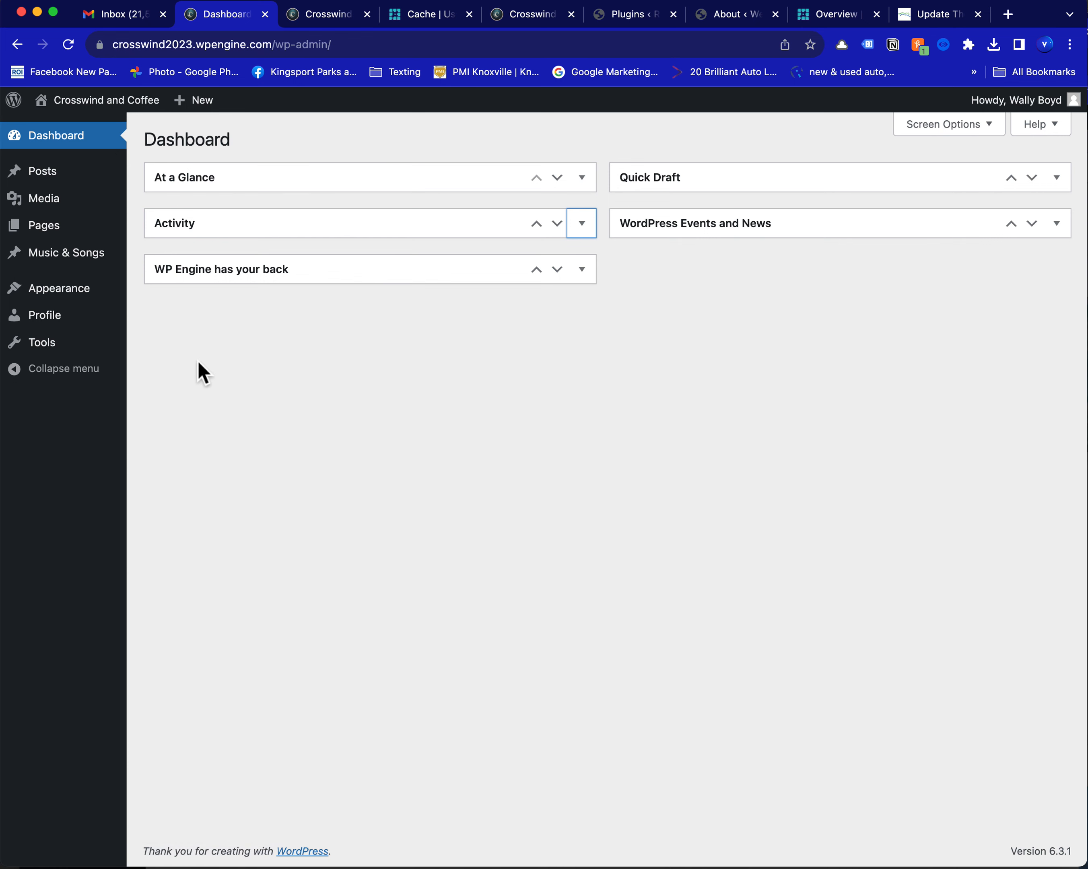
View the list of all Music & Songs entries and return to the dashboard
{"action": "mouse_move", "coordinate": [93, 270]}
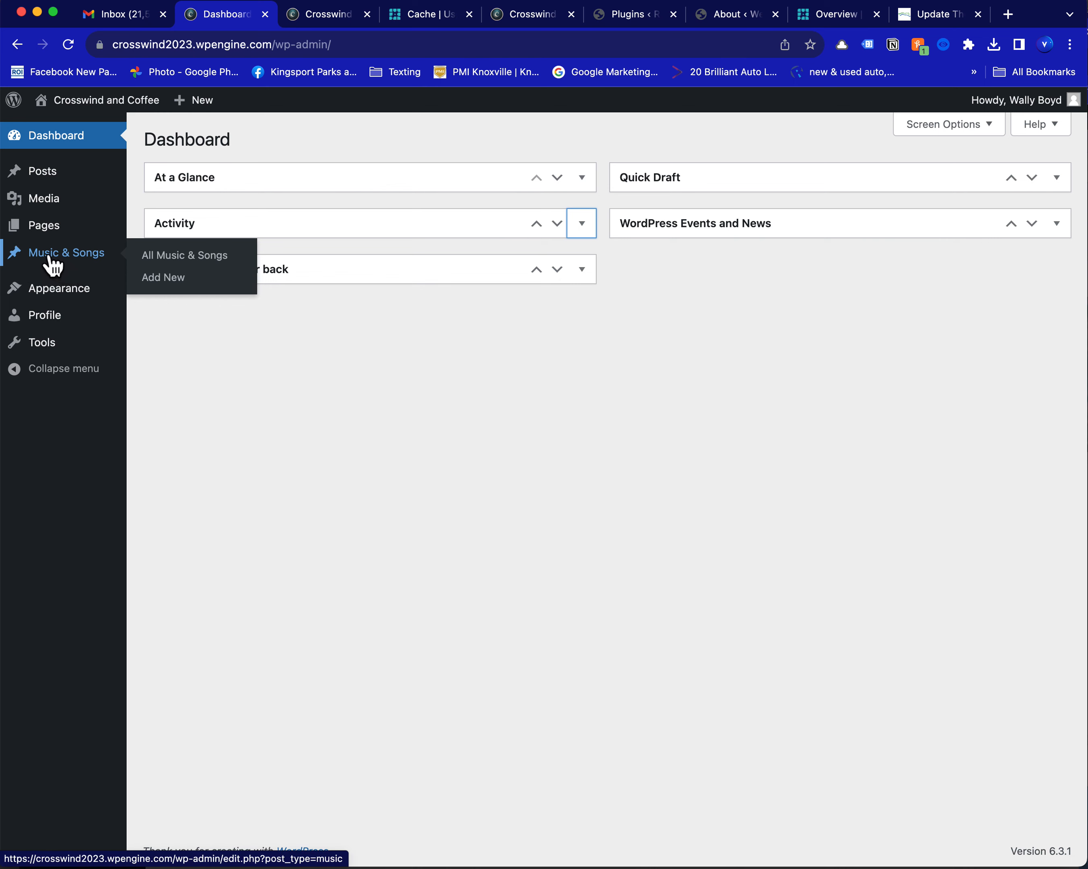
{"action": "left_click", "coordinate": [179, 258]}
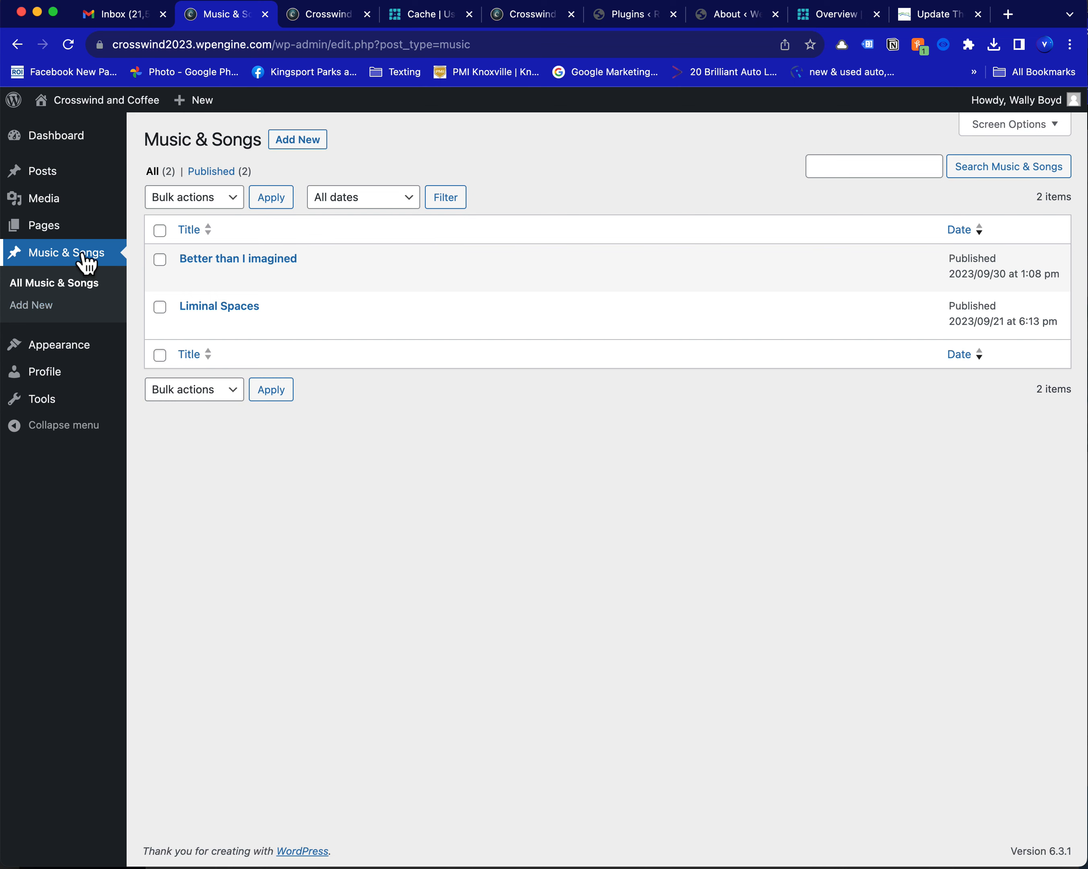
{"action": "left_click", "coordinate": [82, 145]}
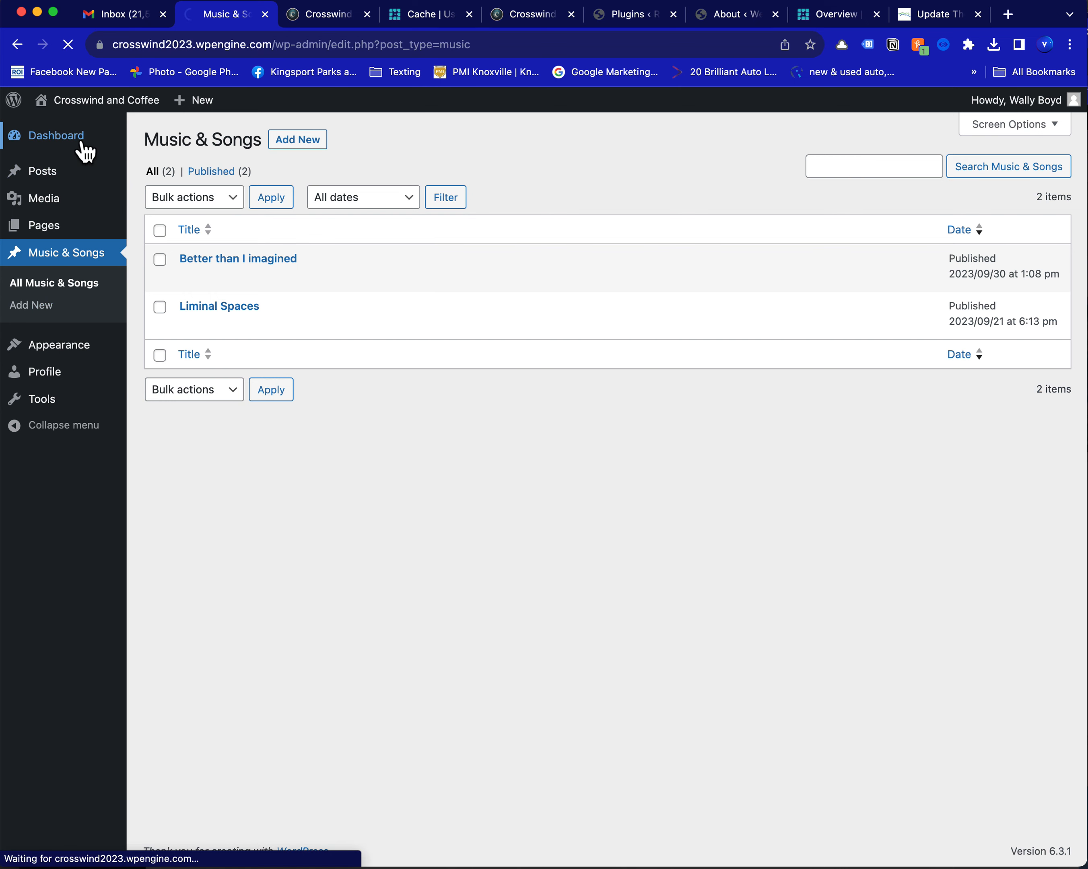
Start a new Music & Songs entry and give it the title "Love Supreme"
{"action": "mouse_move", "coordinate": [86, 274]}
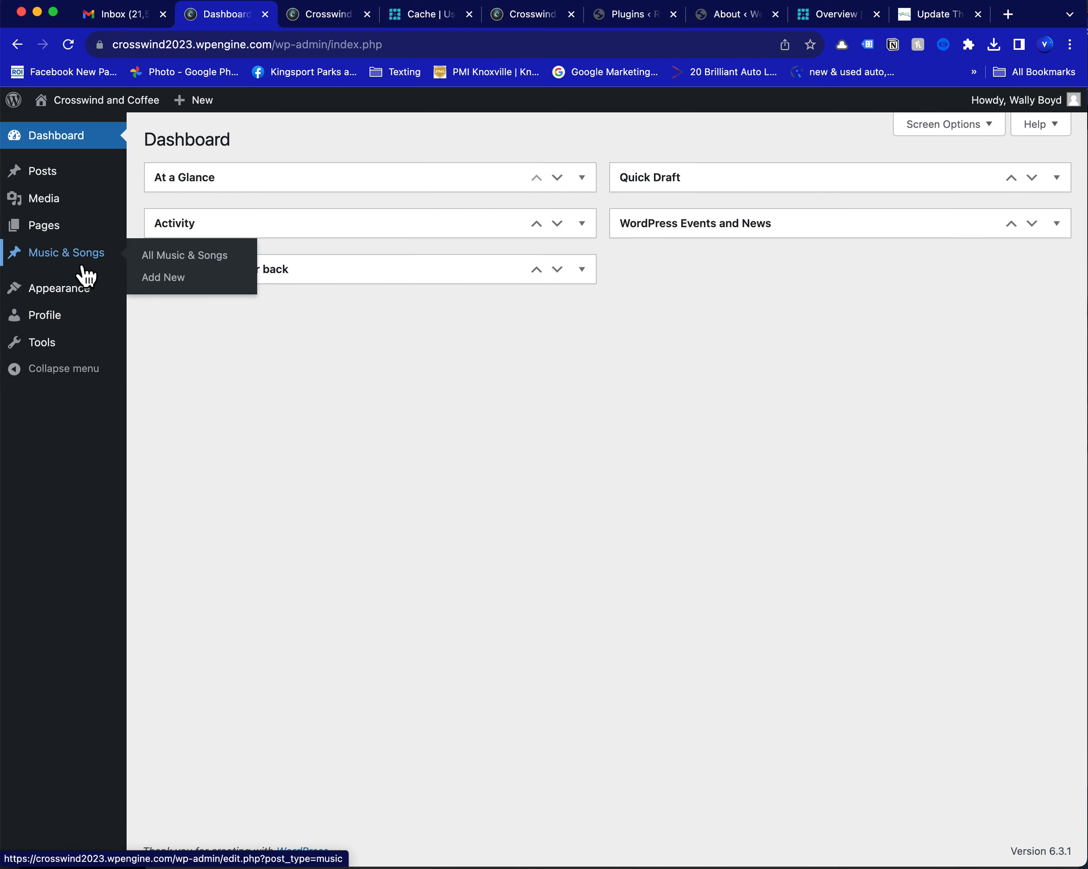
{"action": "left_click", "coordinate": [183, 289]}
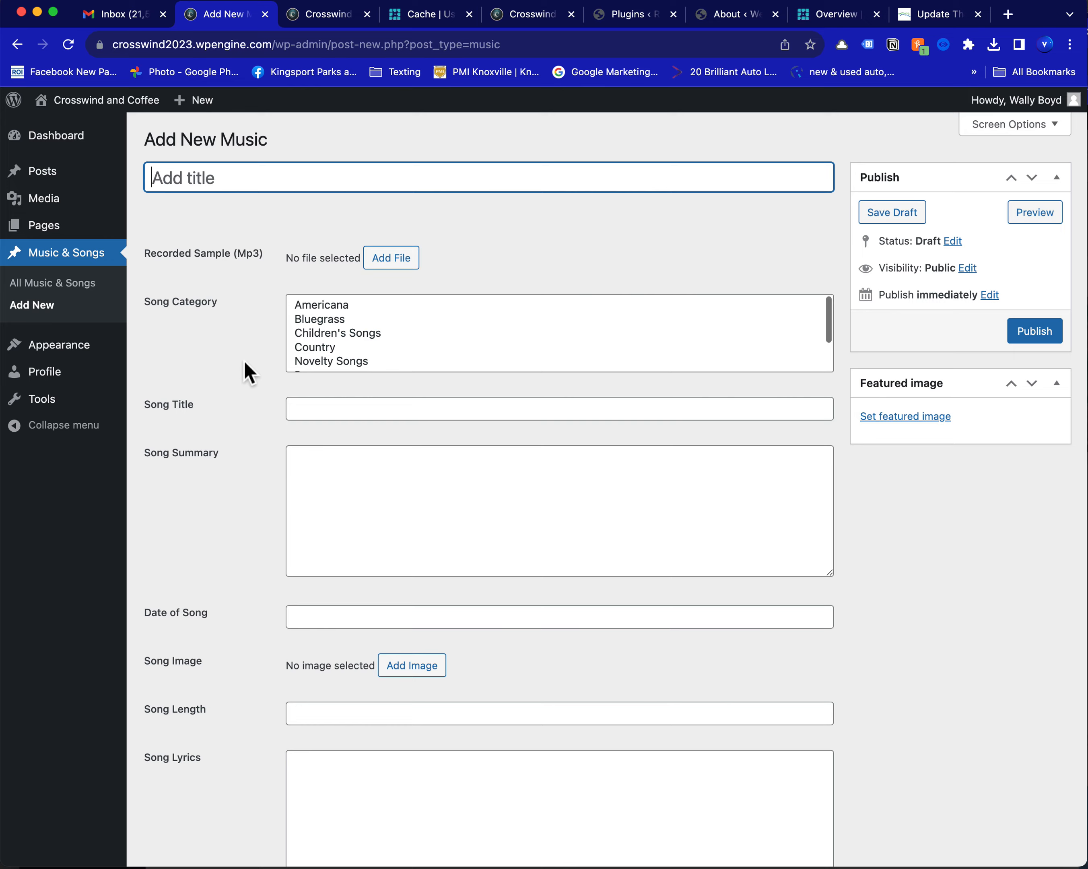
{"action": "scroll", "coordinate": [248, 371], "scroll_direction": "down", "scroll_amount": 10}
{"action": "scroll", "coordinate": [248, 374], "scroll_direction": "up", "scroll_amount": 10}
{"action": "type", "text": "Love Supre"}
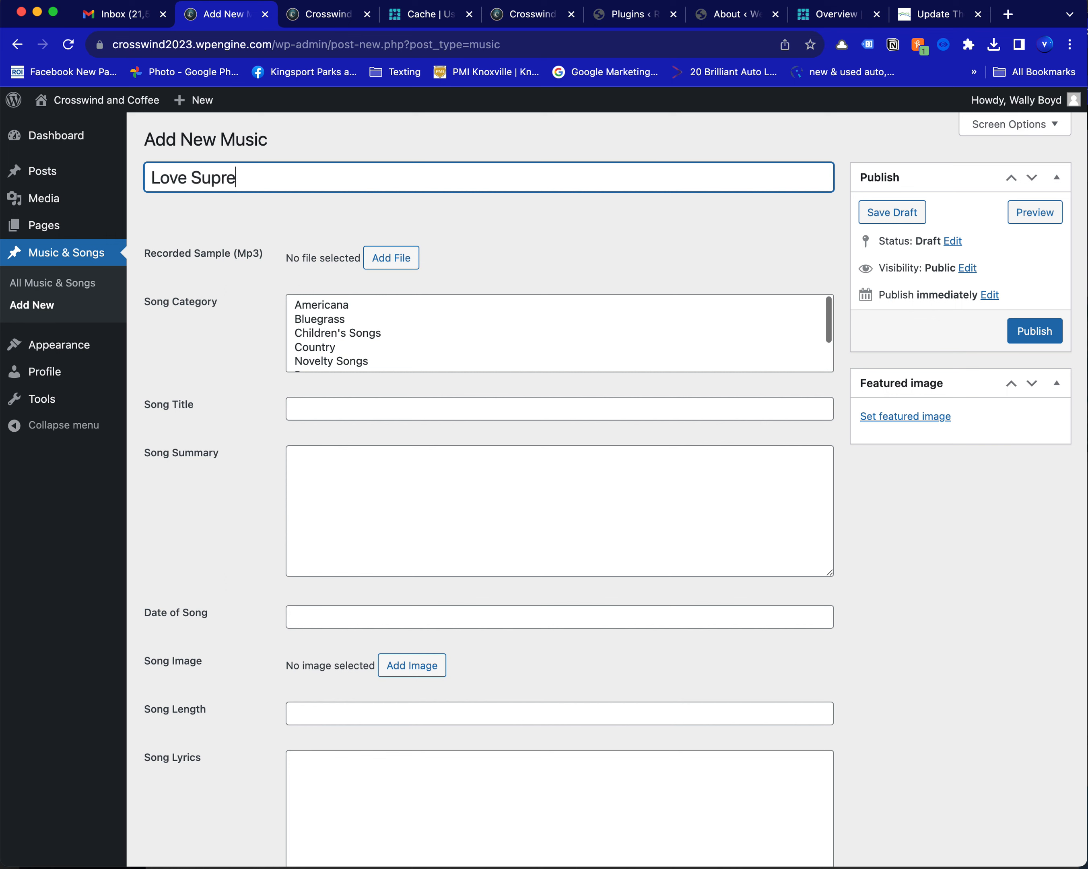
{"action": "type", "text": "me"}
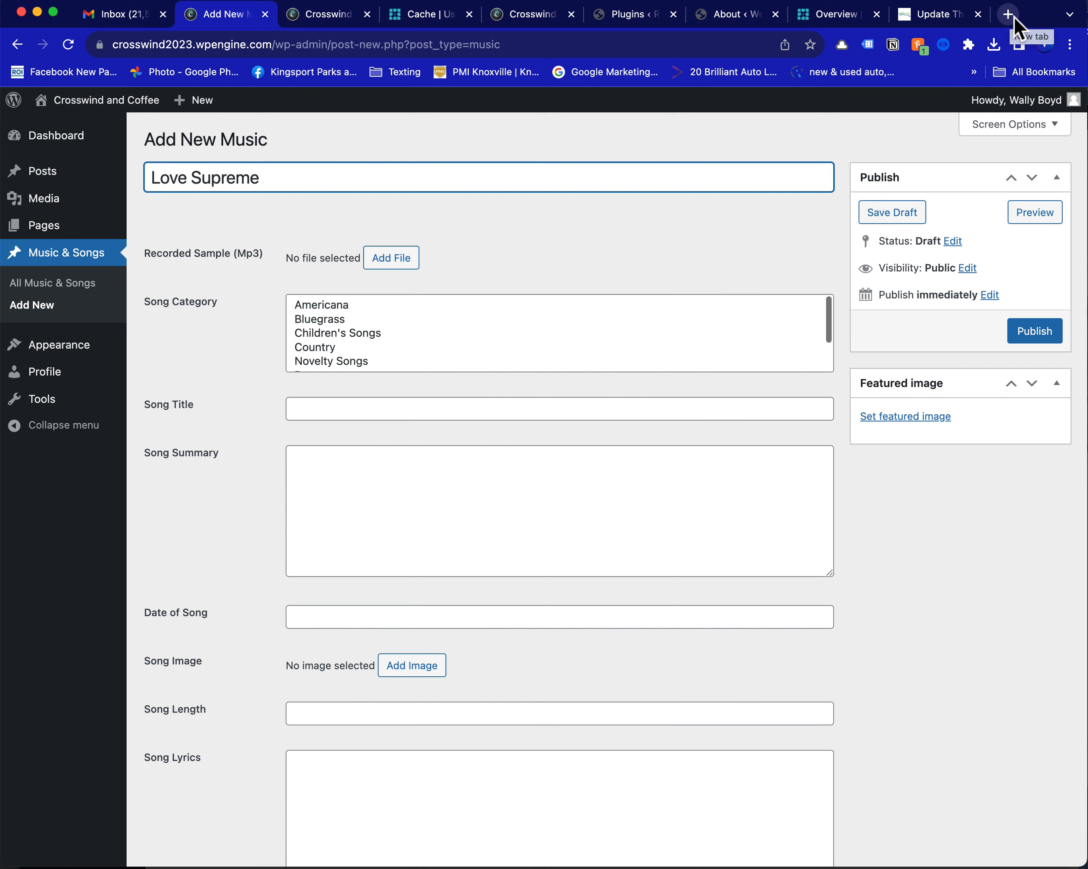
Switch to Gmail, search the mail for "Bargain" and download the attachment 09222023_LoveSupreme_Bargain.mp3
{"action": "left_click", "coordinate": [120, 16]}
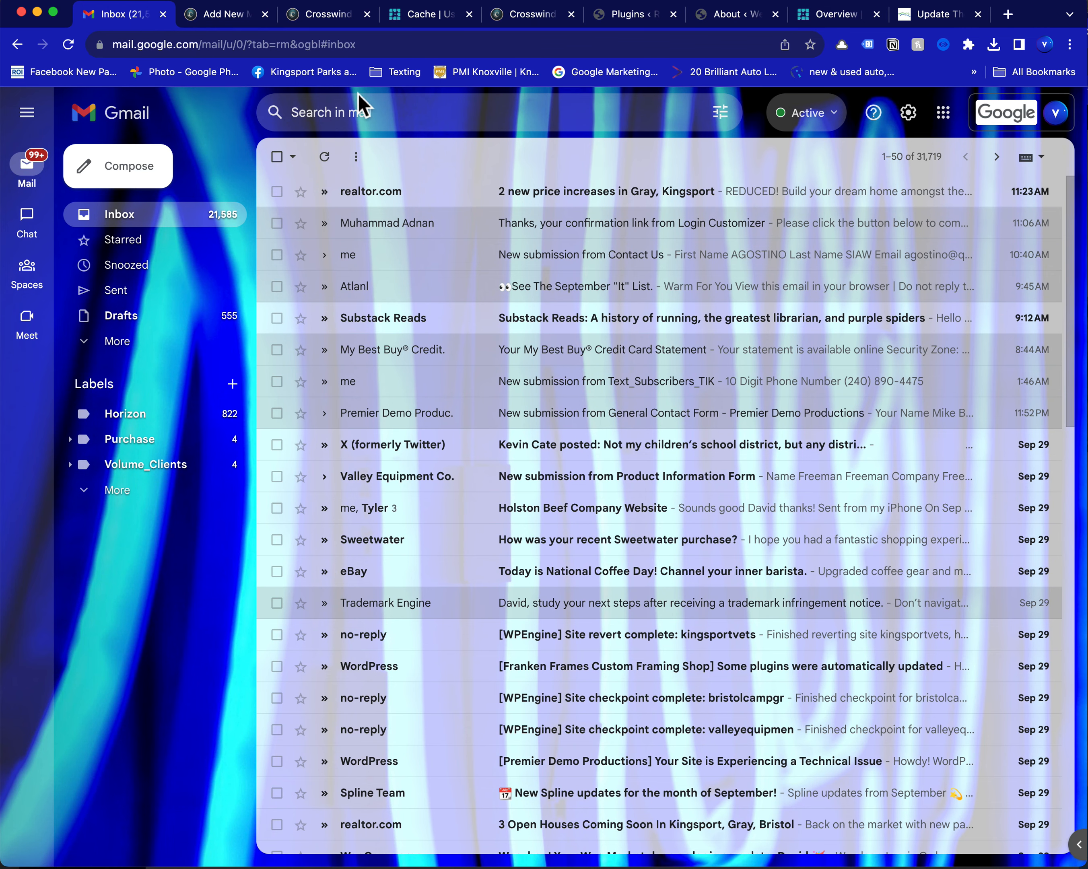
{"action": "left_click", "coordinate": [309, 117]}
{"action": "type", "text": "dav"}
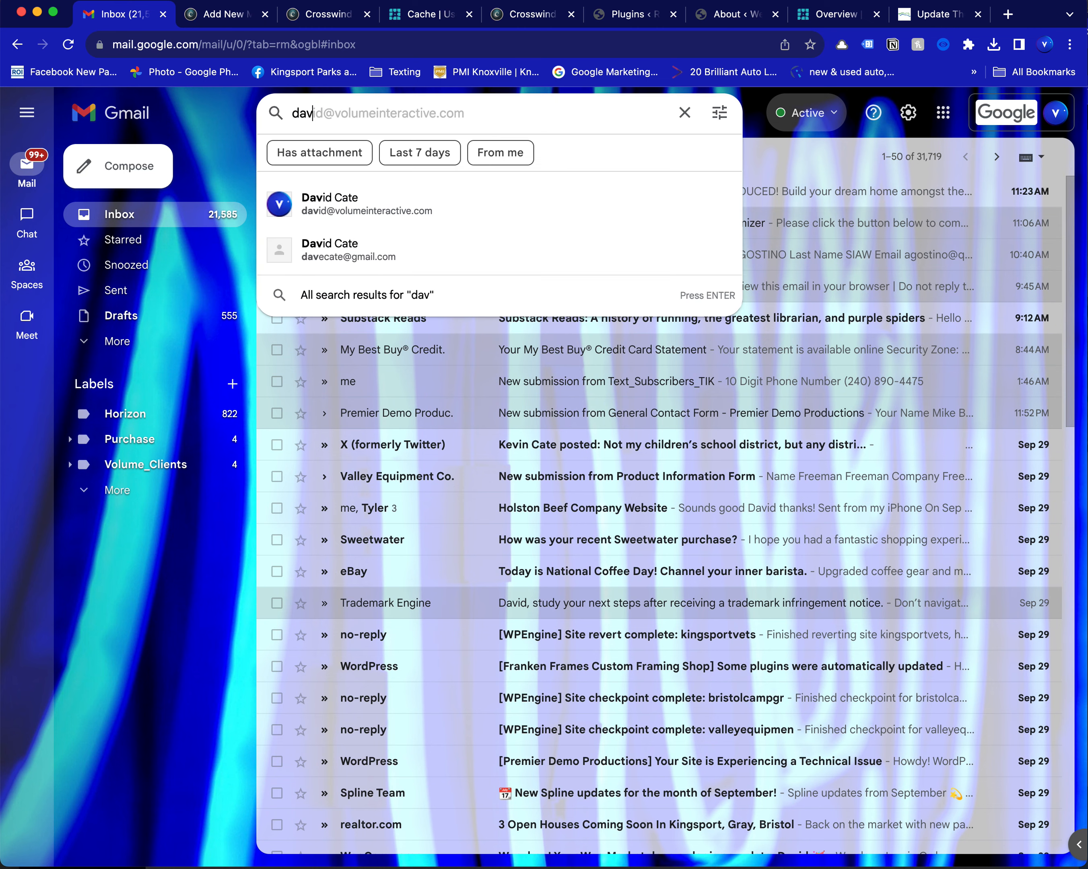
{"action": "key", "text": "BackSpace"}
{"action": "key", "text": "BackSpace"}
{"action": "key", "text": "BackSpace"}
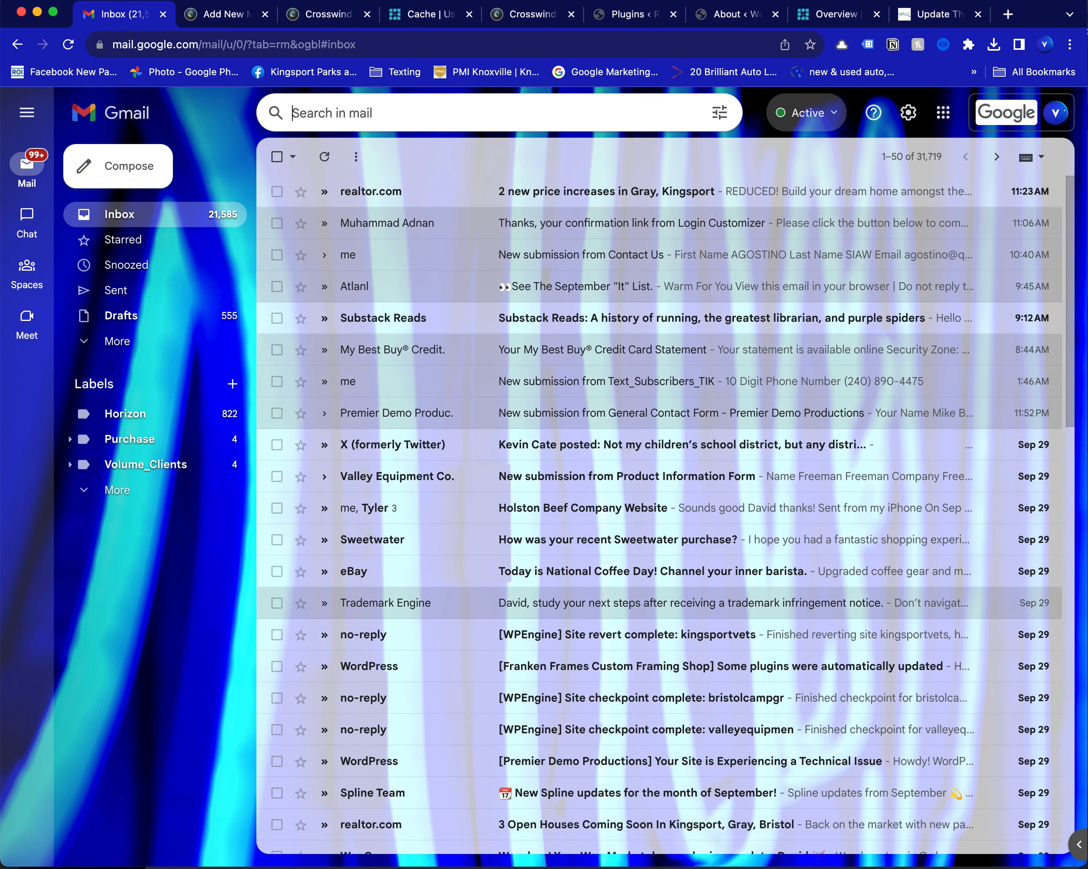
{"action": "type", "text": "Bargain"}
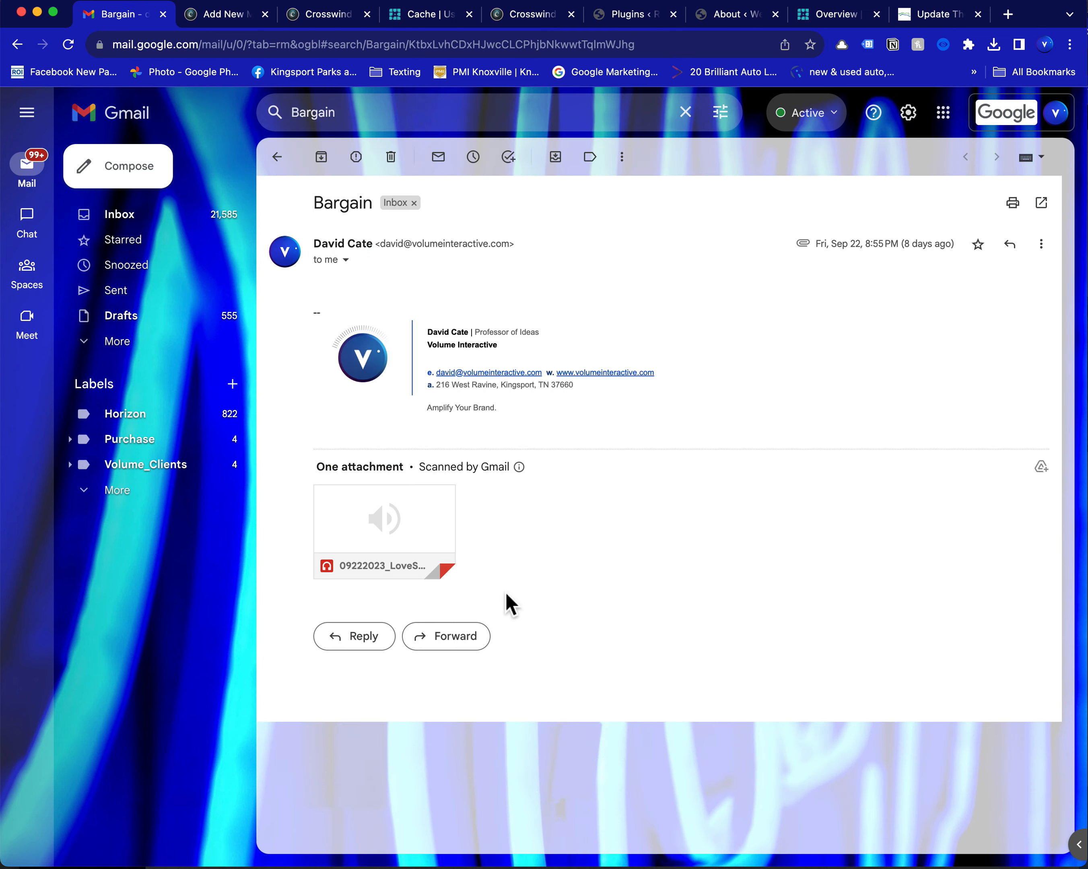
{"action": "mouse_move", "coordinate": [406, 547]}
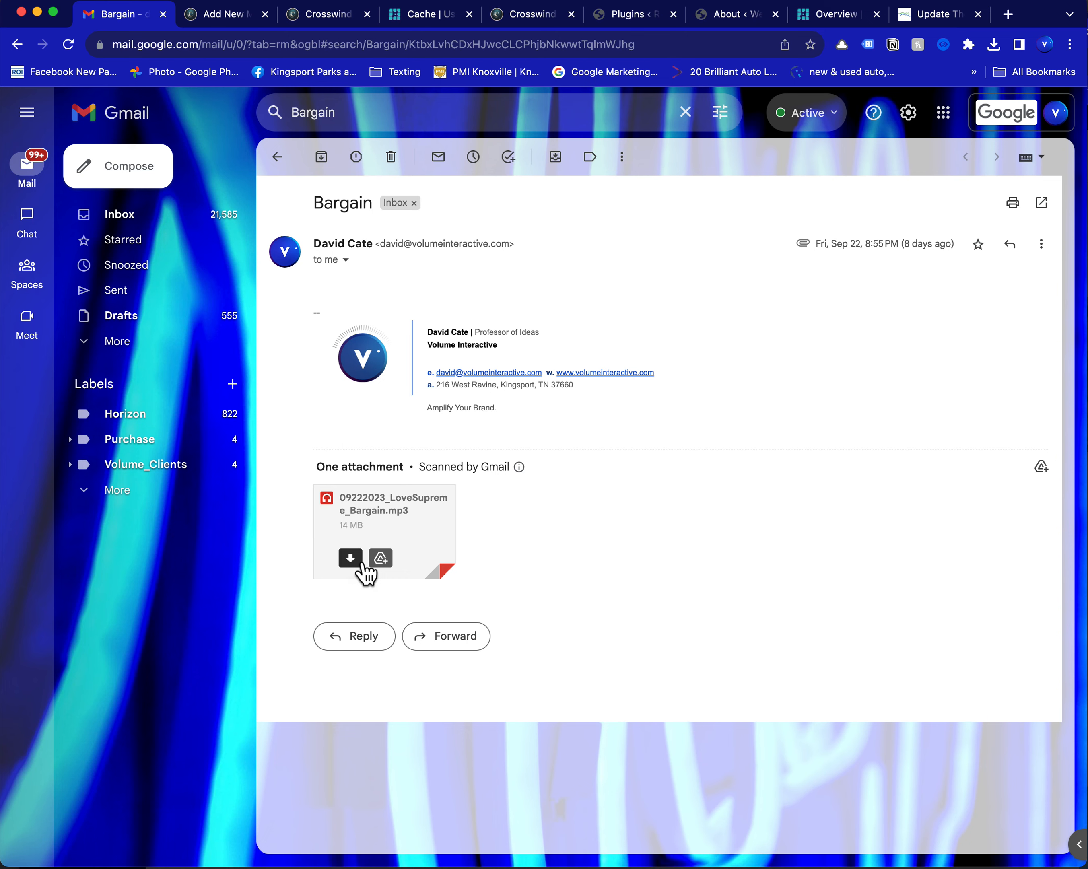
{"action": "left_click", "coordinate": [362, 563]}
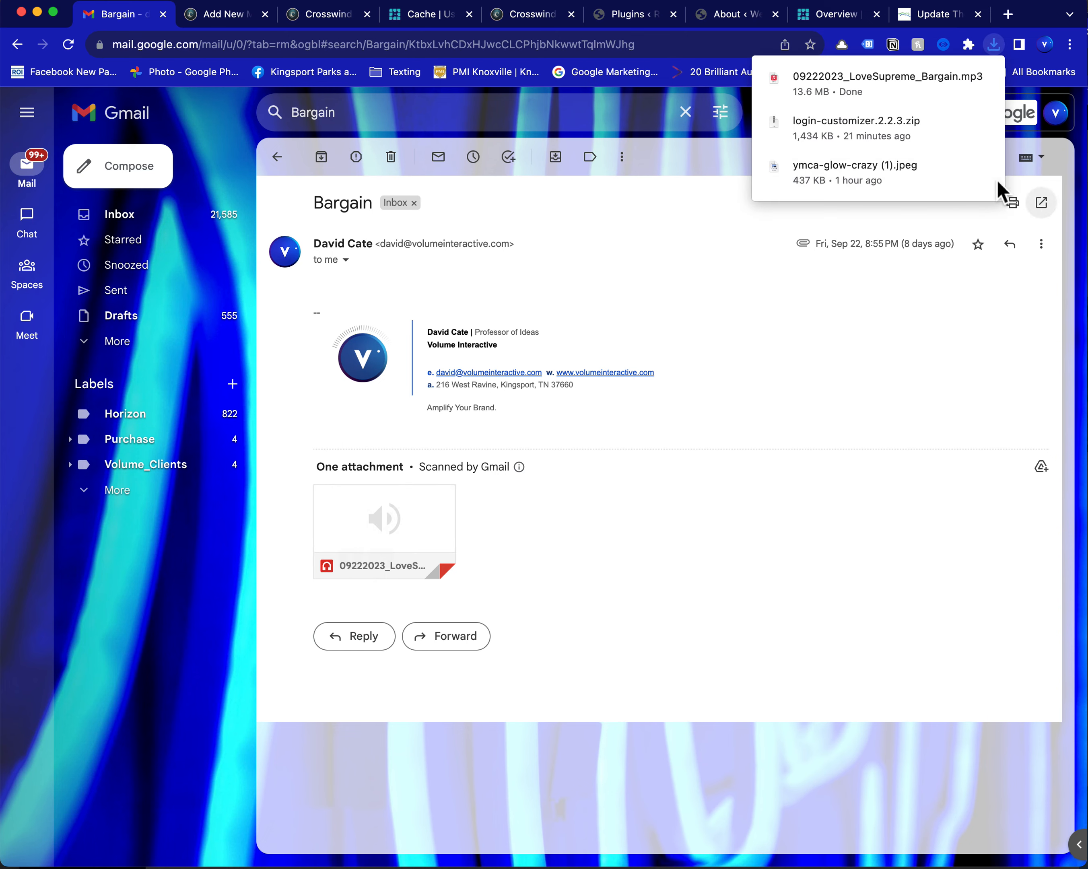
{"action": "left_click", "coordinate": [921, 19]}
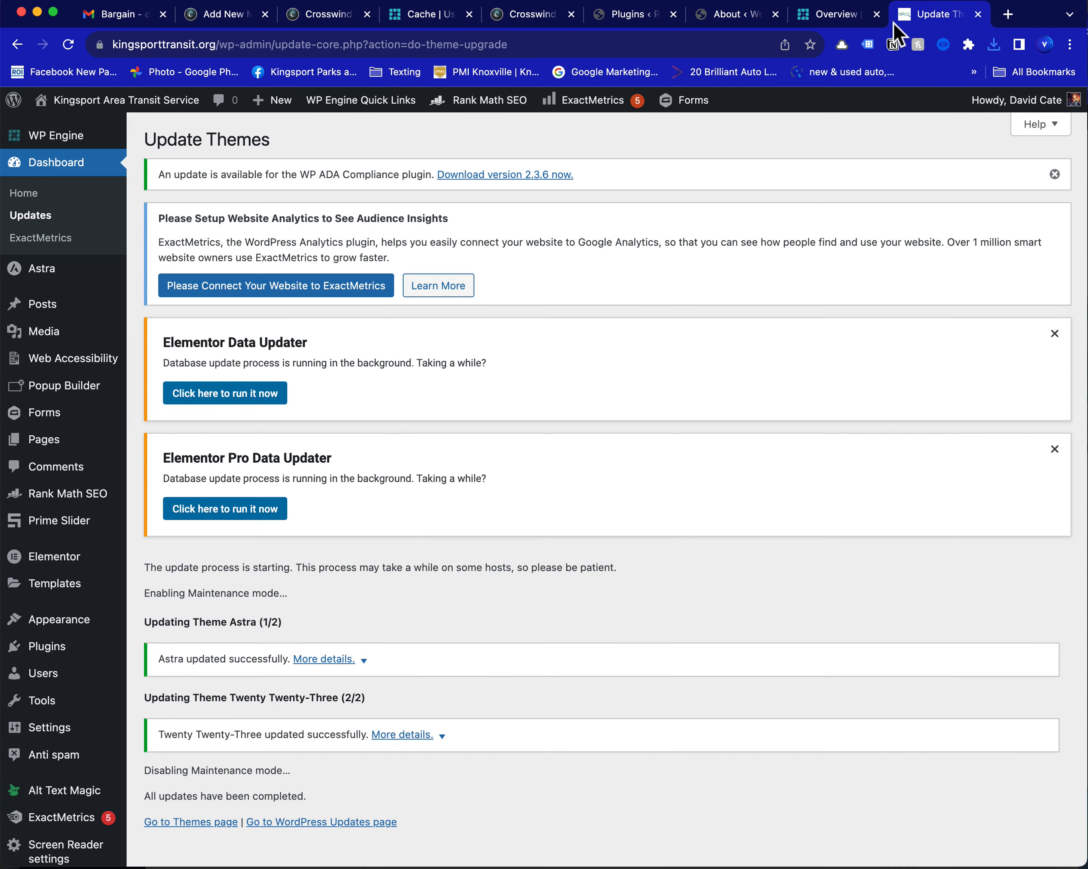
{"action": "left_click", "coordinate": [537, 20]}
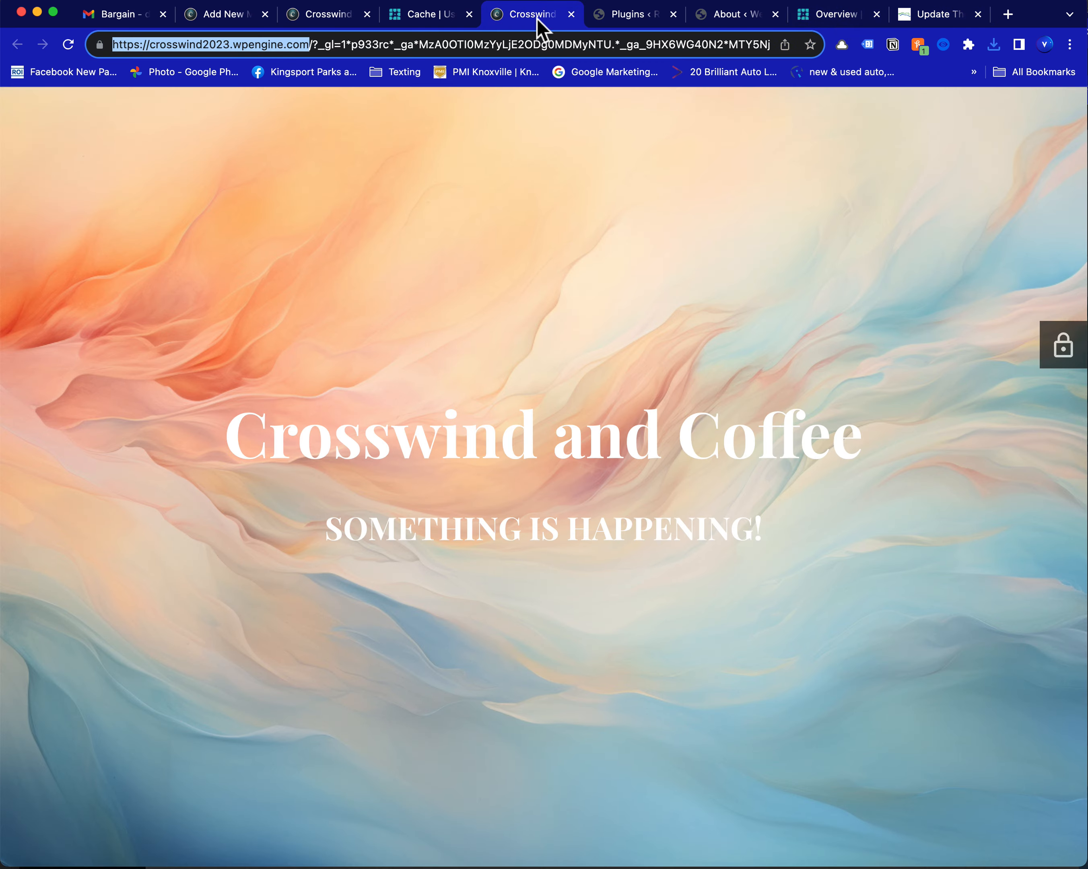
{"action": "left_click", "coordinate": [613, 19]}
{"action": "left_click", "coordinate": [702, 25]}
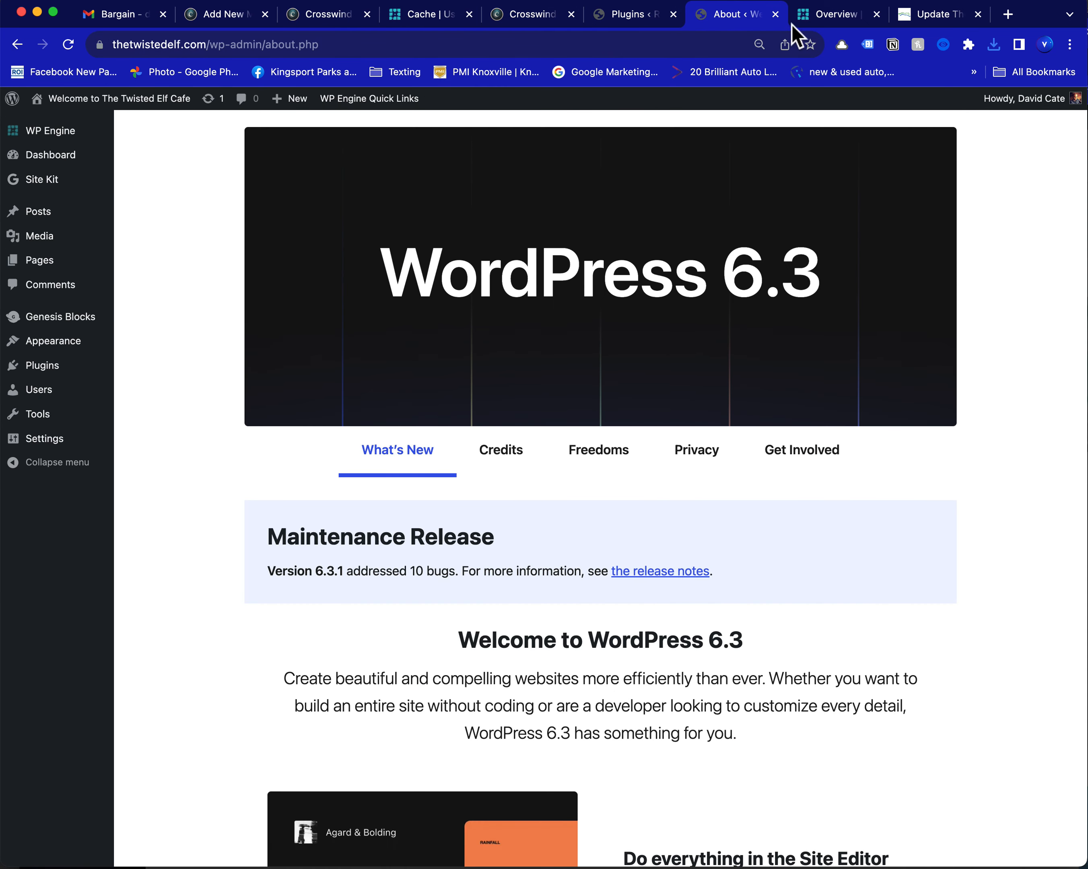
Return to the Add New Music entry and open the file selection for its Recorded Sample (Mp3)
{"action": "left_click", "coordinate": [226, 18]}
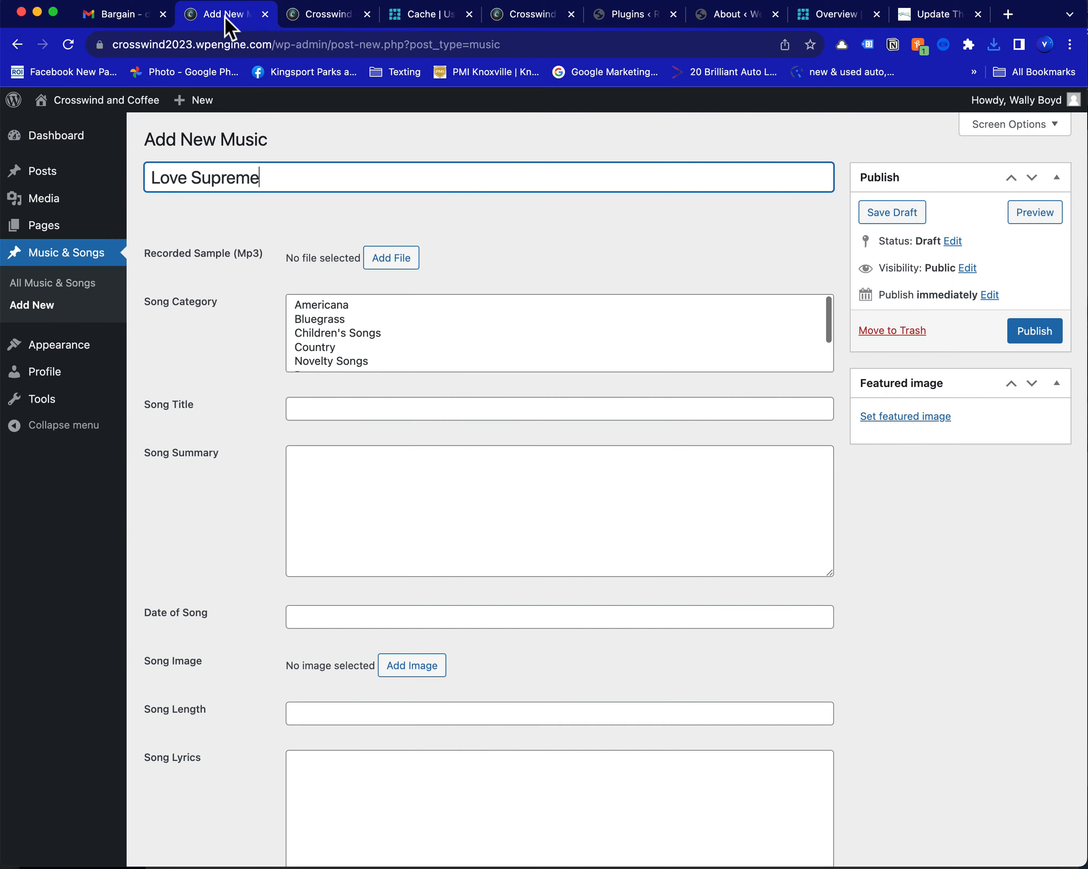
{"action": "left_click", "coordinate": [275, 176]}
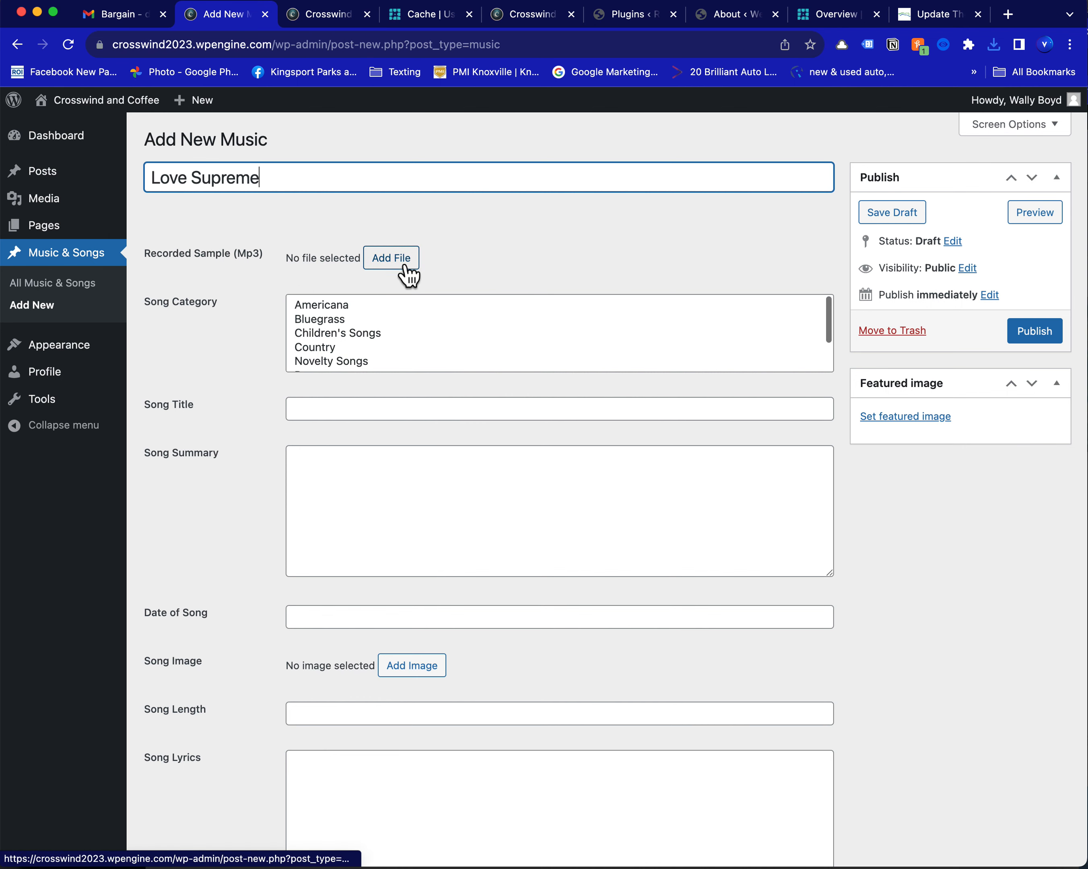
{"action": "left_click", "coordinate": [391, 258]}
{"action": "left_click", "coordinate": [1043, 132]}
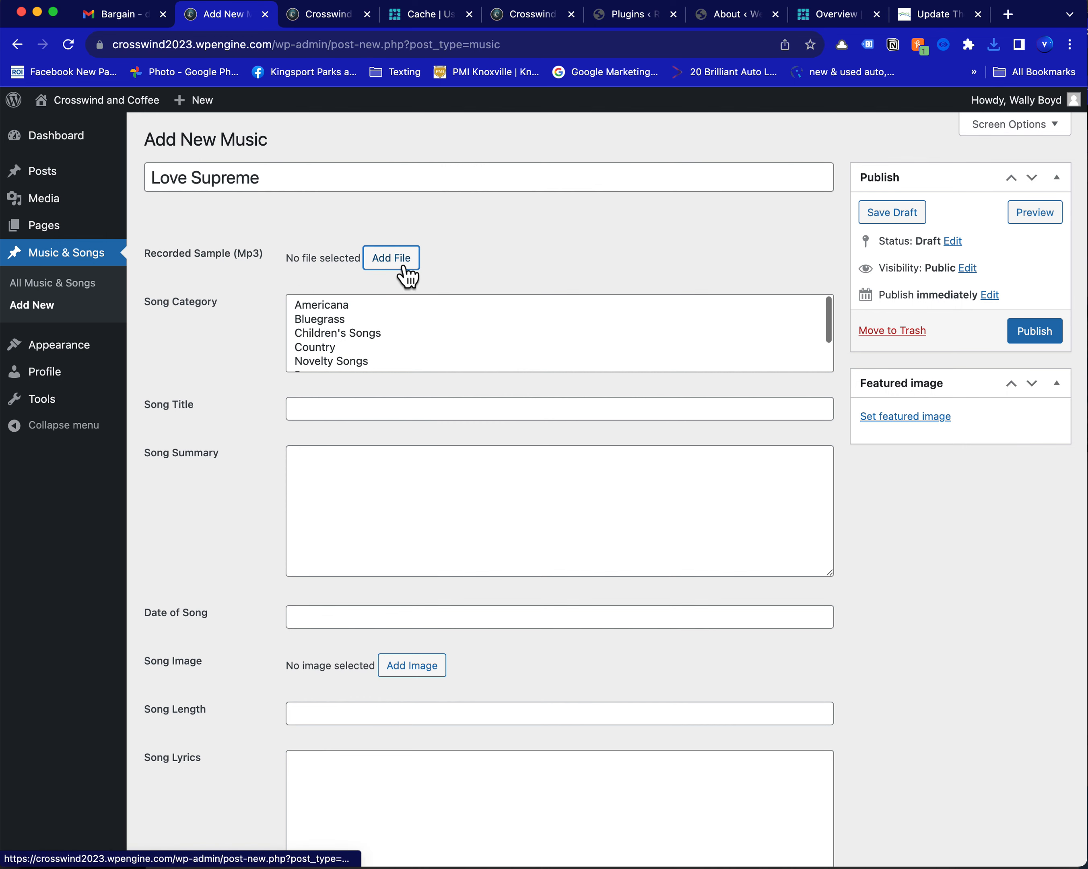
{"action": "left_click", "coordinate": [391, 258]}
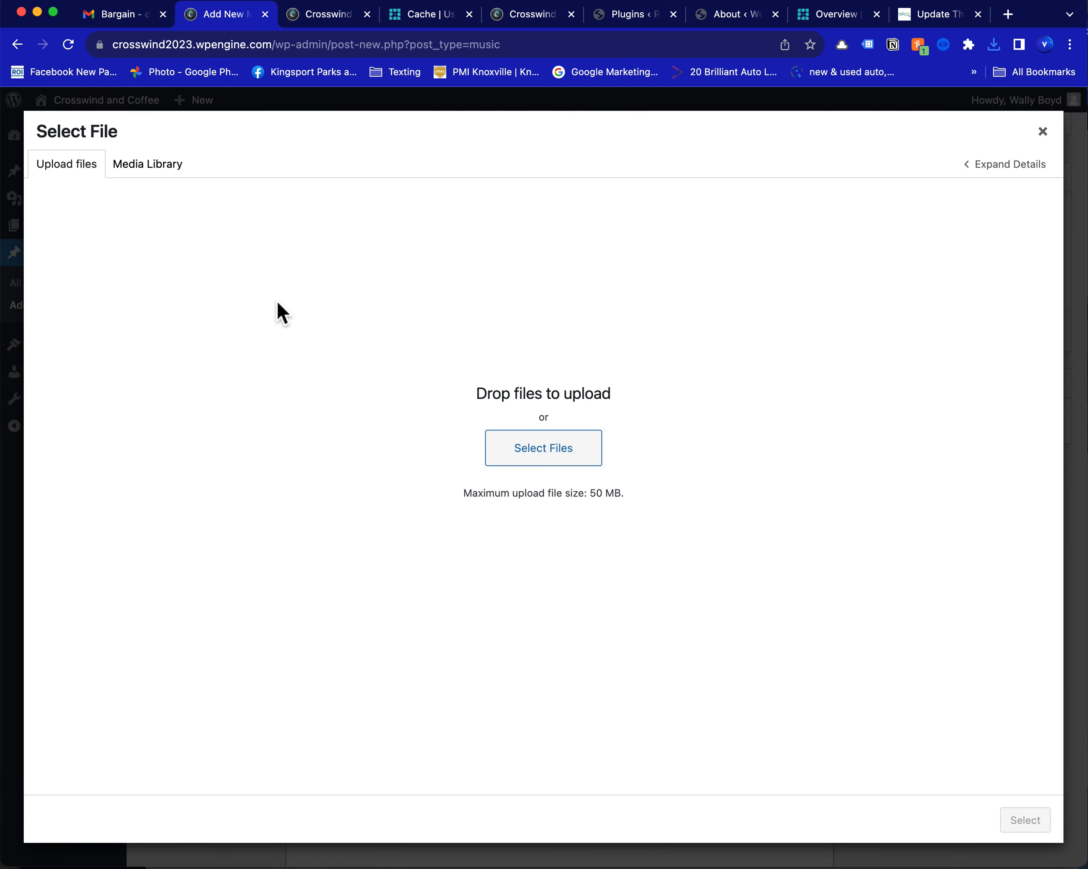
Upload 09222023_LoveSupreme_Bargain.mp3 from the Downloads folder as the recorded sample file
{"action": "left_click", "coordinate": [85, 189]}
{"action": "left_click", "coordinate": [76, 239]}
{"action": "left_click", "coordinate": [180, 179]}
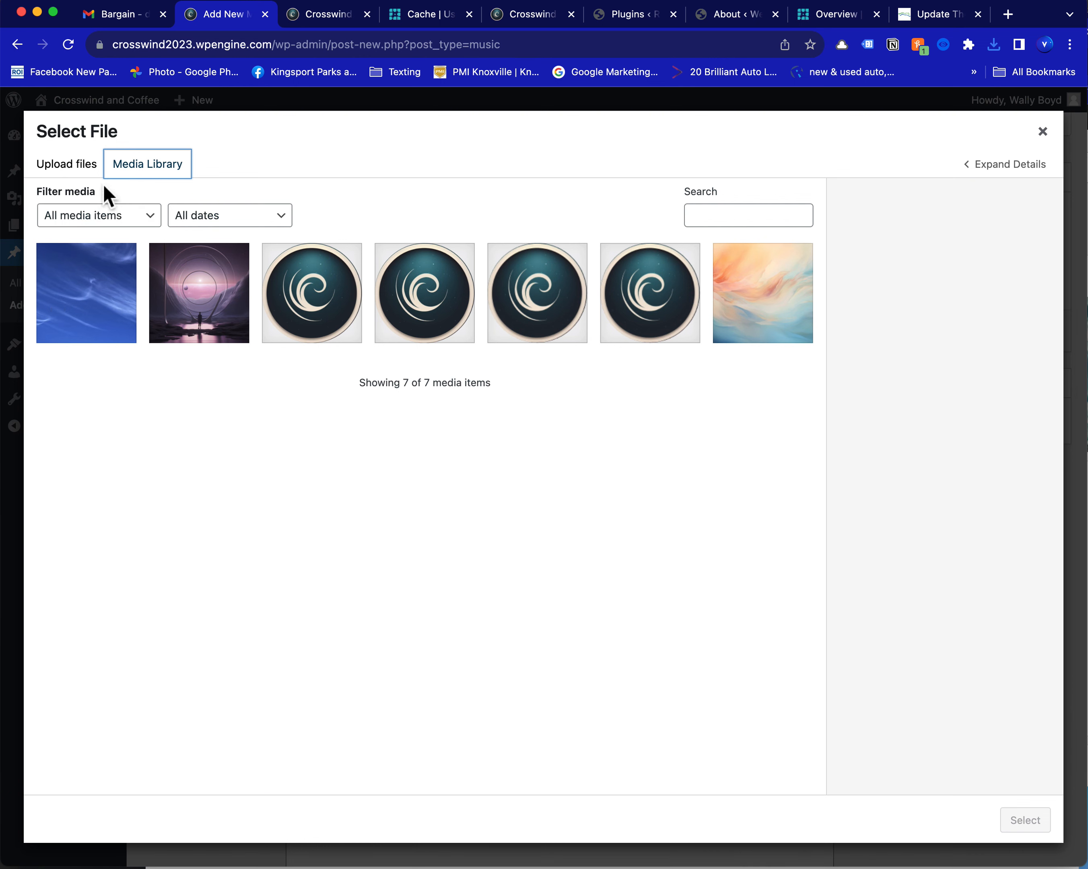
{"action": "left_click", "coordinate": [76, 173]}
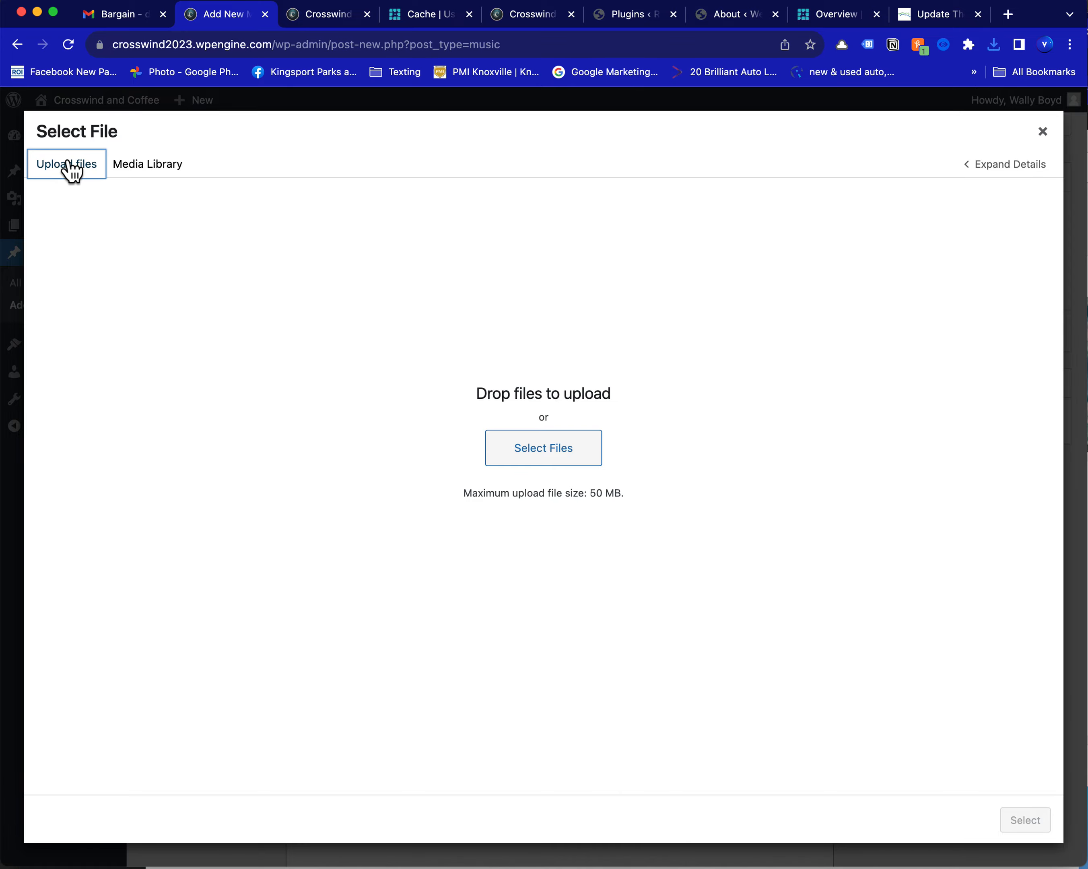
{"action": "left_click", "coordinate": [553, 458]}
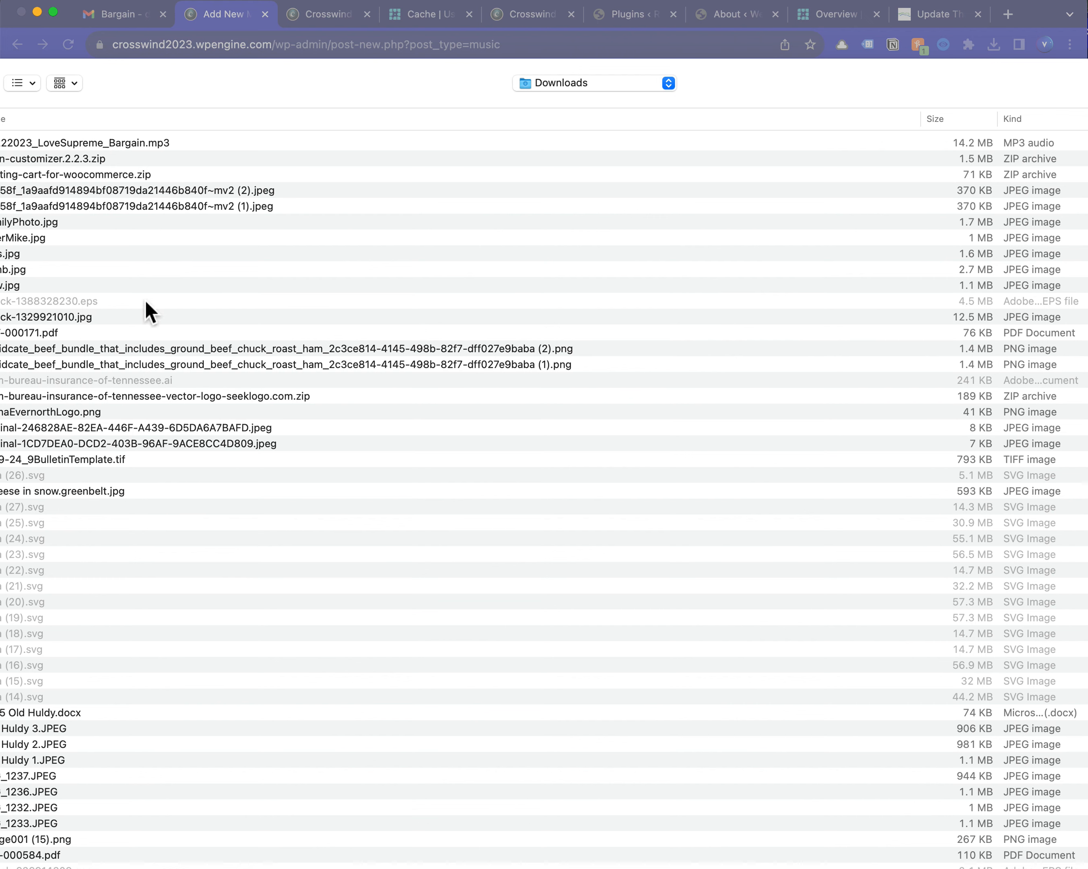
{"action": "left_click", "coordinate": [114, 150]}
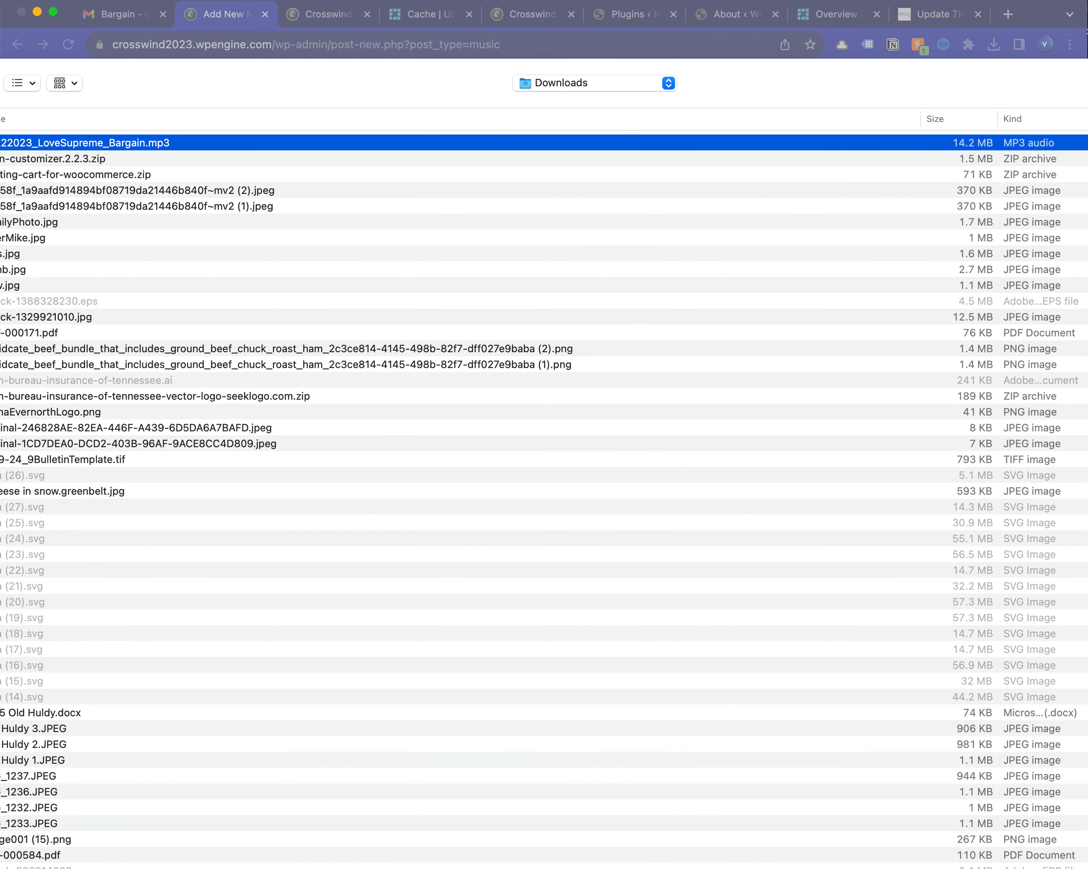
{"action": "mouse_move", "coordinate": [1087, 868]}
{"action": "left_mouse_down"}
{"action": "mouse_move", "coordinate": [1080, 853]}
{"action": "mouse_move", "coordinate": [1082, 863]}
{"action": "left_mouse_up"}
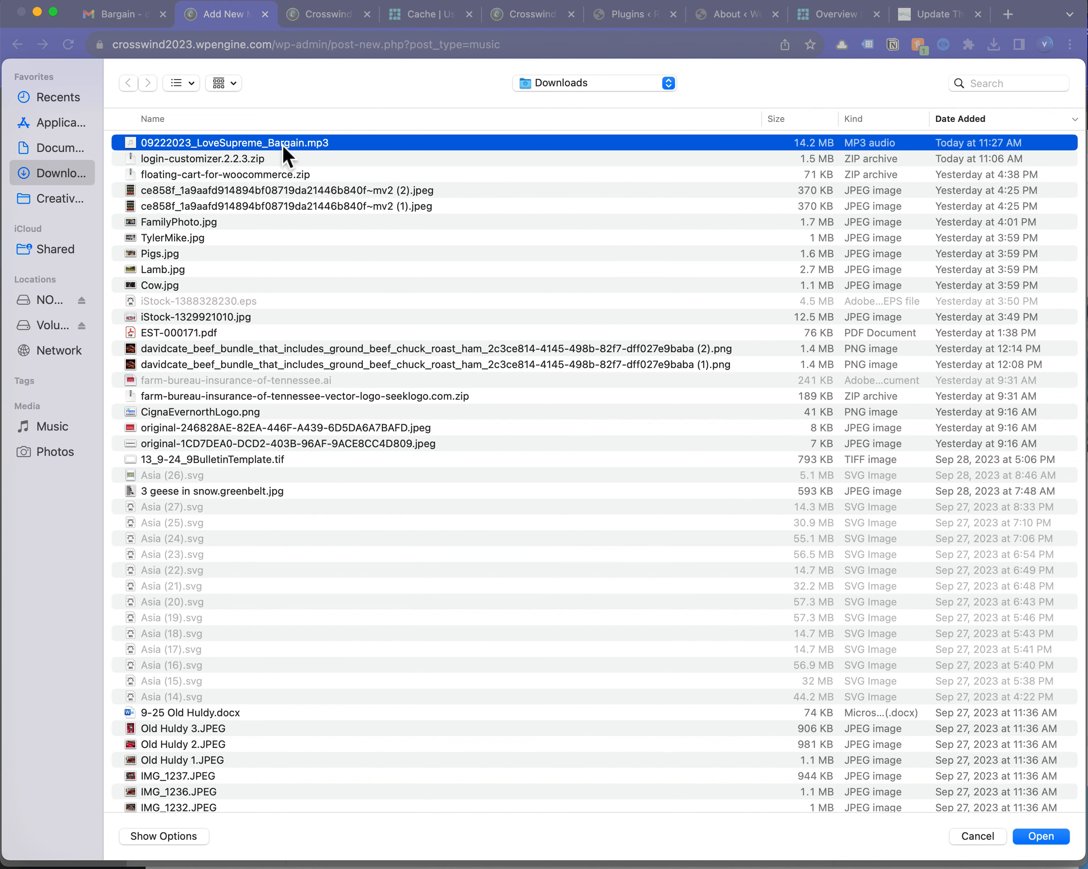
{"action": "left_click", "coordinate": [1038, 836]}
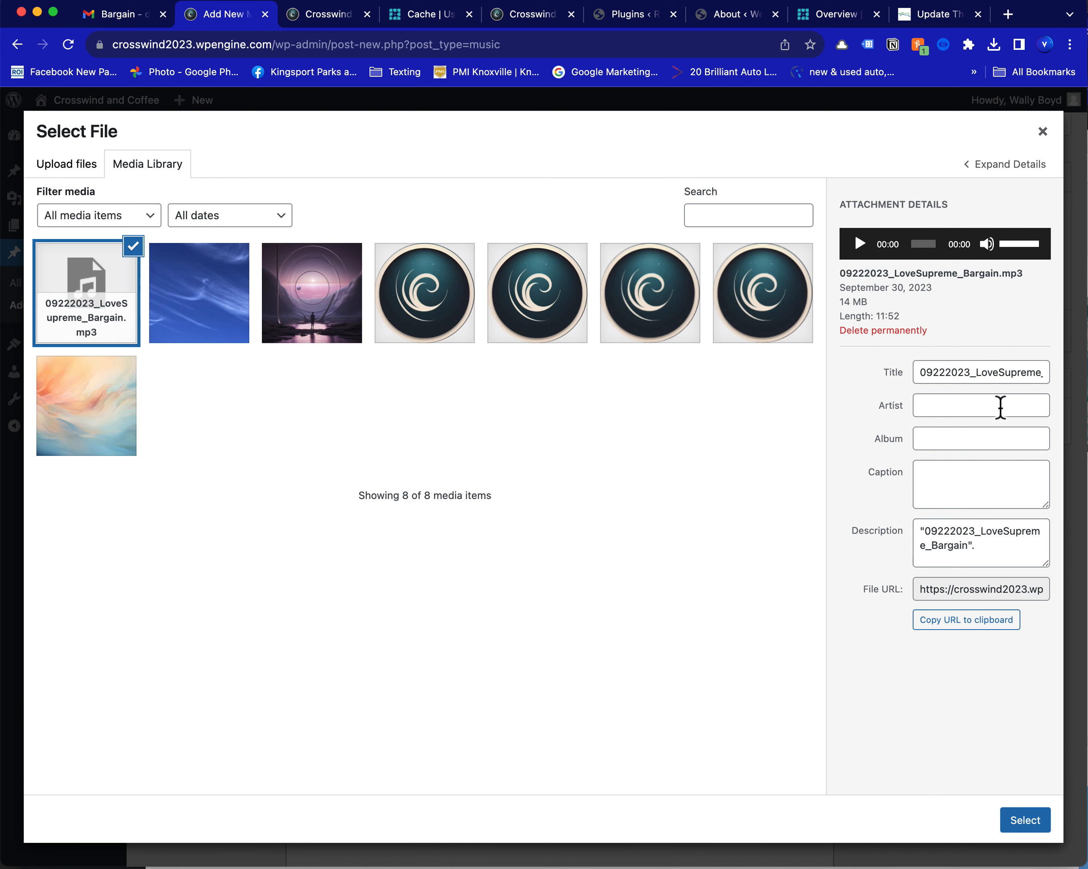
Fill in the artist's name for the uploaded recording and set its album to "Bargain - Liminal Spaces"
{"action": "left_click", "coordinate": [934, 416]}
{"action": "type", "text": "Da"}
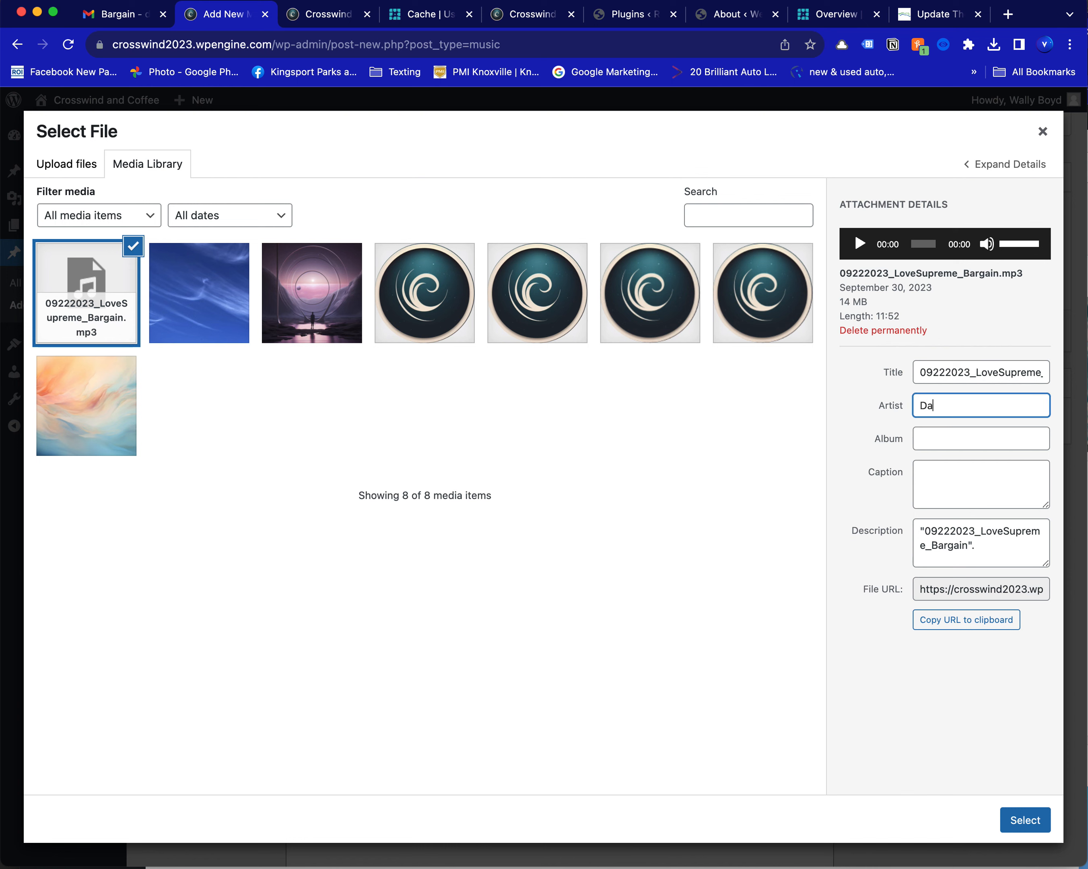
{"action": "type", "text": "vid"}
{"action": "key", "text": "Tab"}
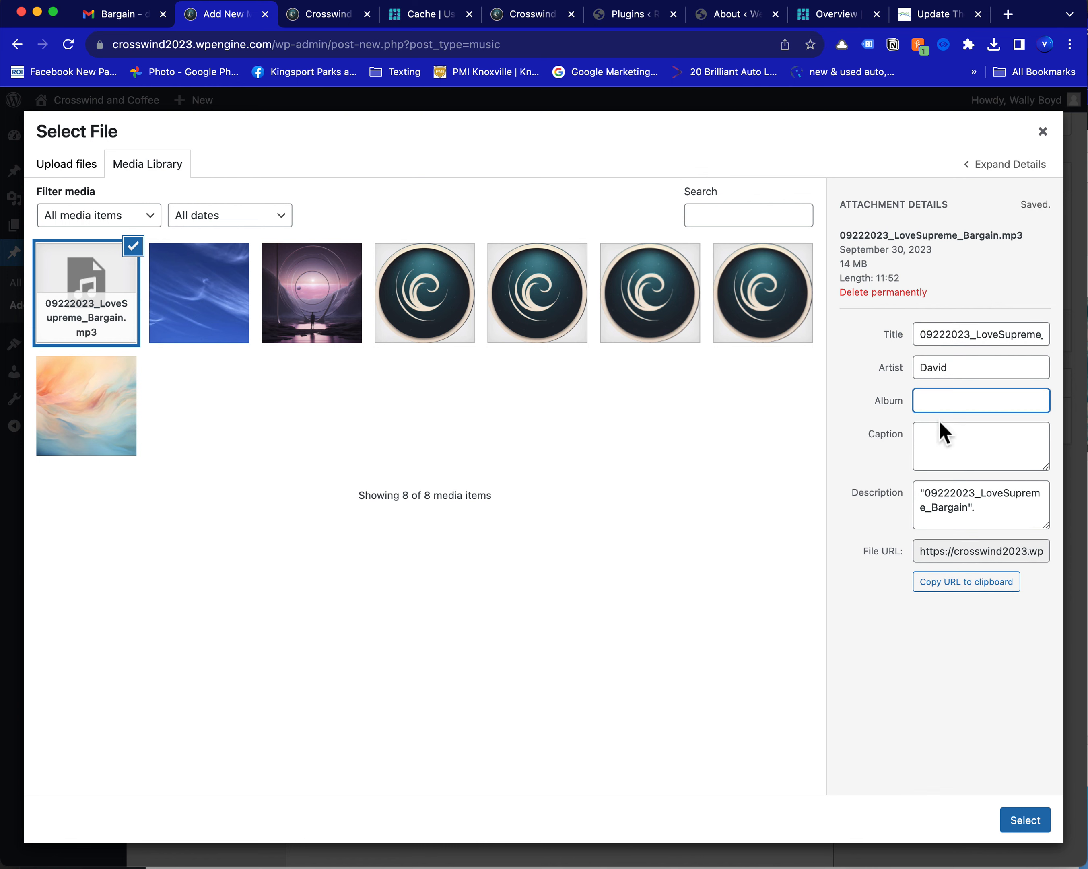
{"action": "type", "text": "Bargain - Liminal Spaces"}
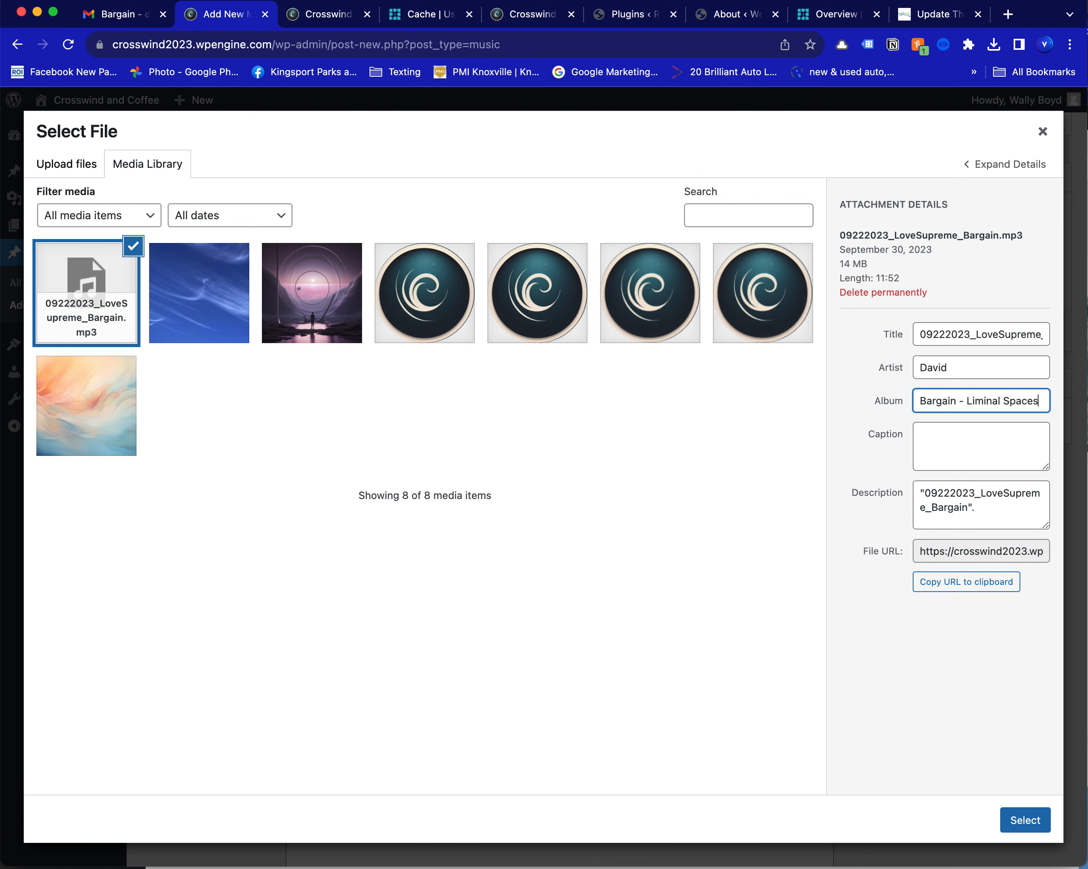
Caption the recording "This is an improvisation from 922" and attach it to the entry as the recorded sample
{"action": "left_click", "coordinate": [952, 446]}
{"action": "type", "text": "Th"}
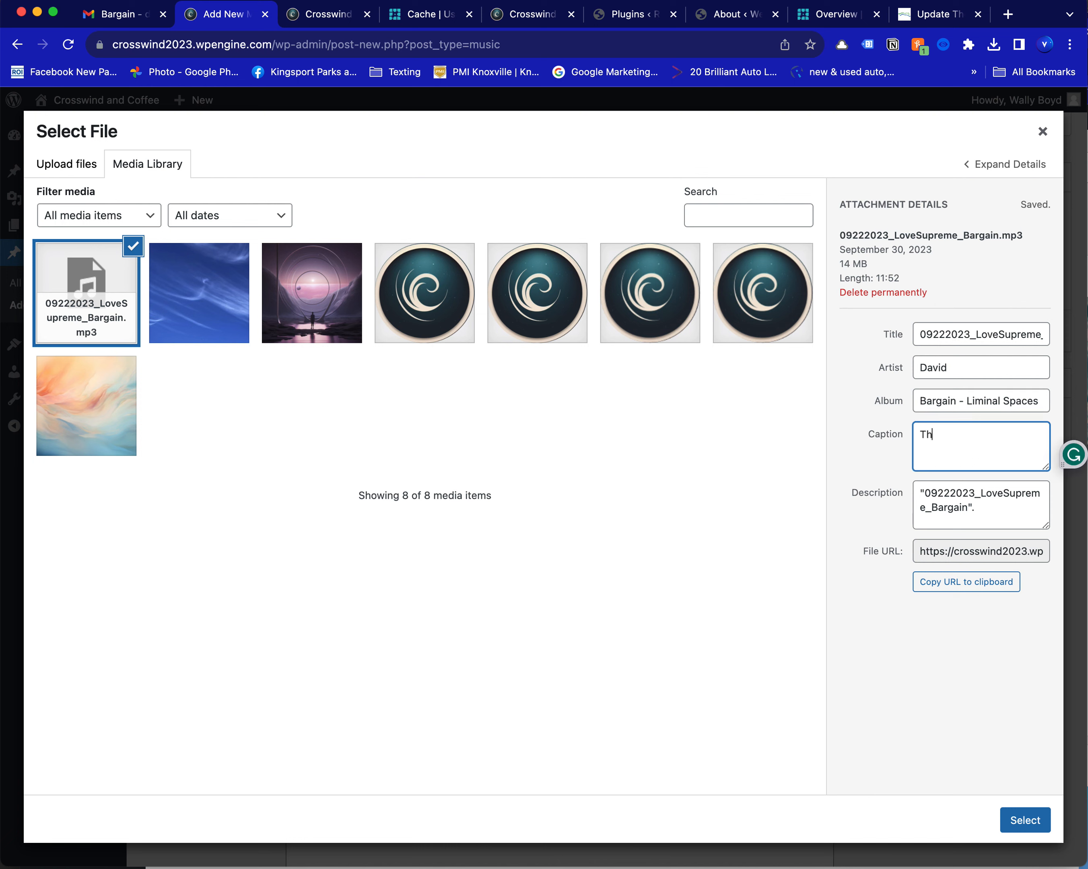
{"action": "type", "text": "is is an improvisation from 922"}
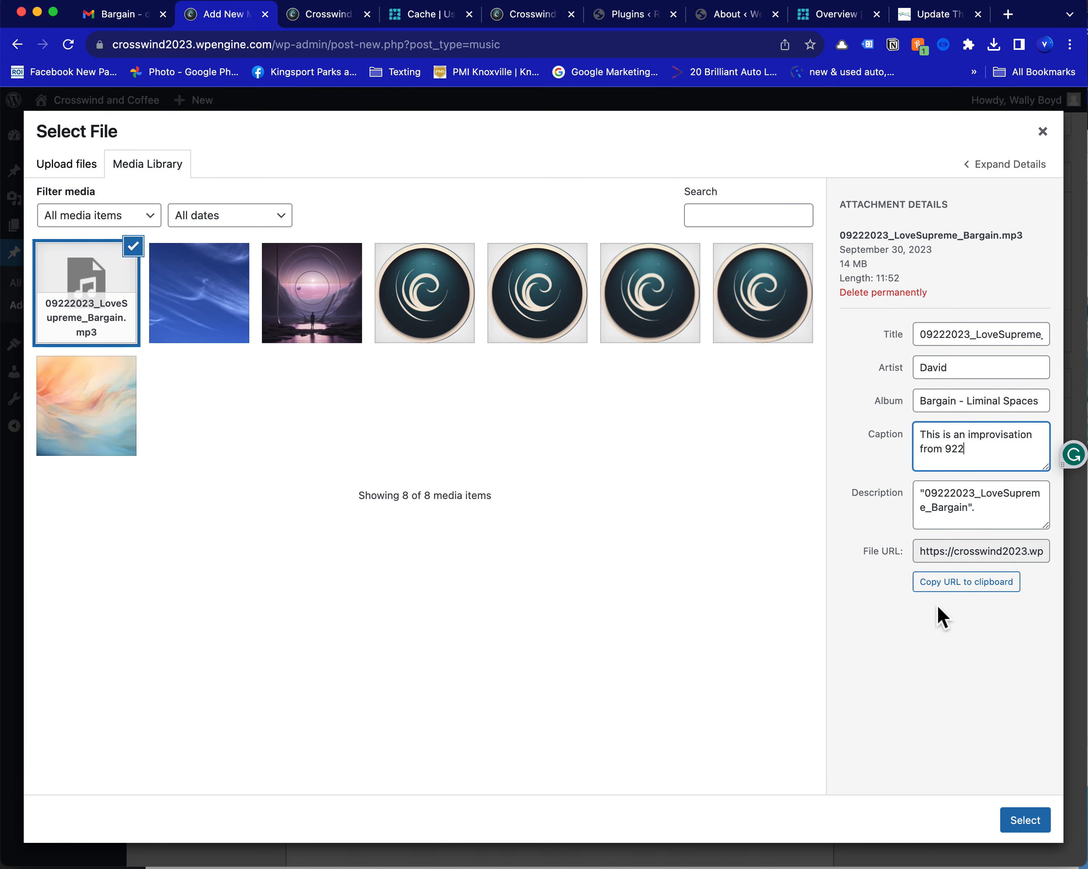
{"action": "left_click", "coordinate": [1030, 829]}
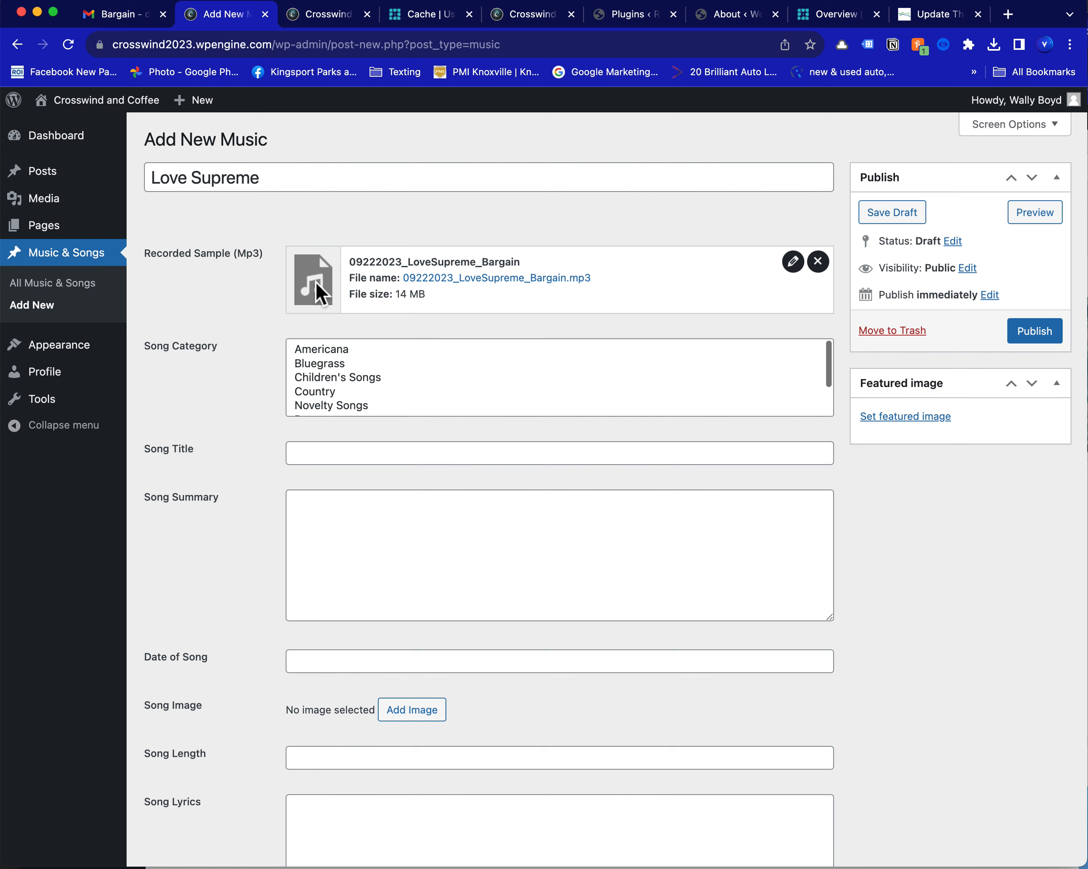
Assign the song to both the Pop and Rock categories
{"action": "scroll", "coordinate": [375, 397], "scroll_direction": "down", "scroll_amount": 3}
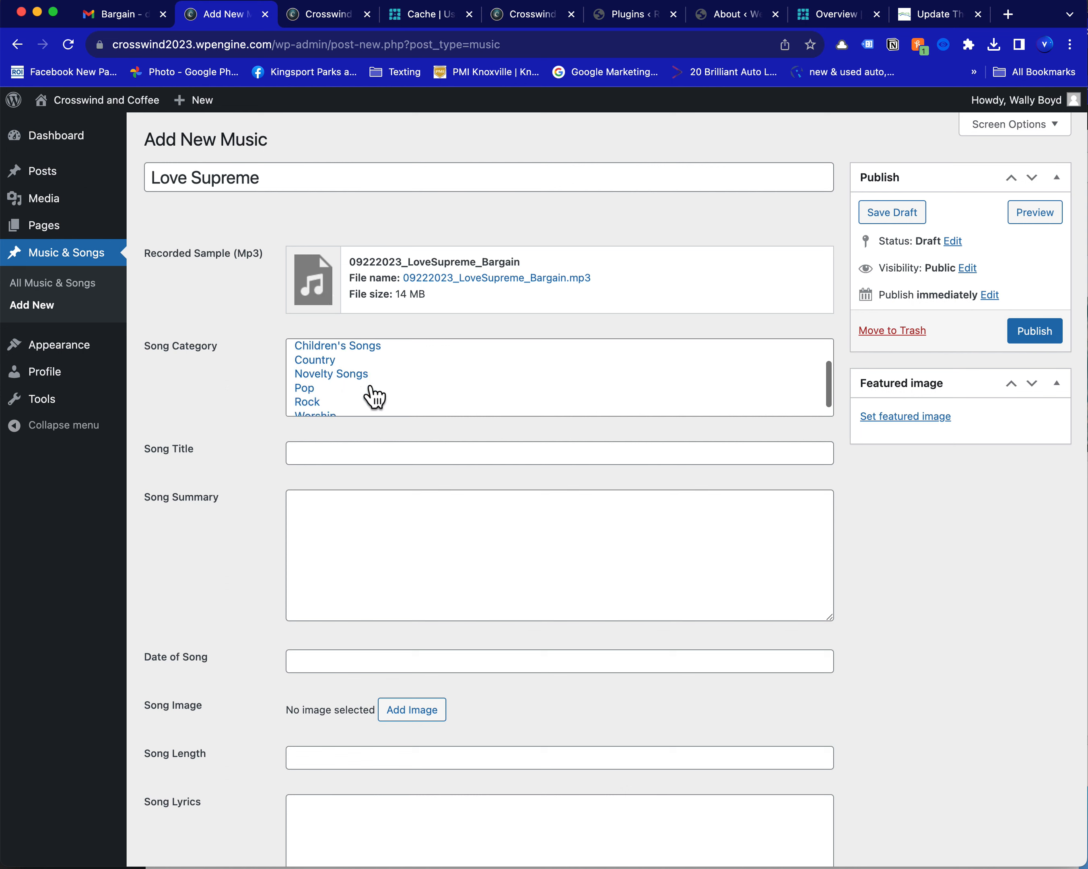
{"action": "scroll", "coordinate": [375, 397], "scroll_direction": "up", "scroll_amount": 3}
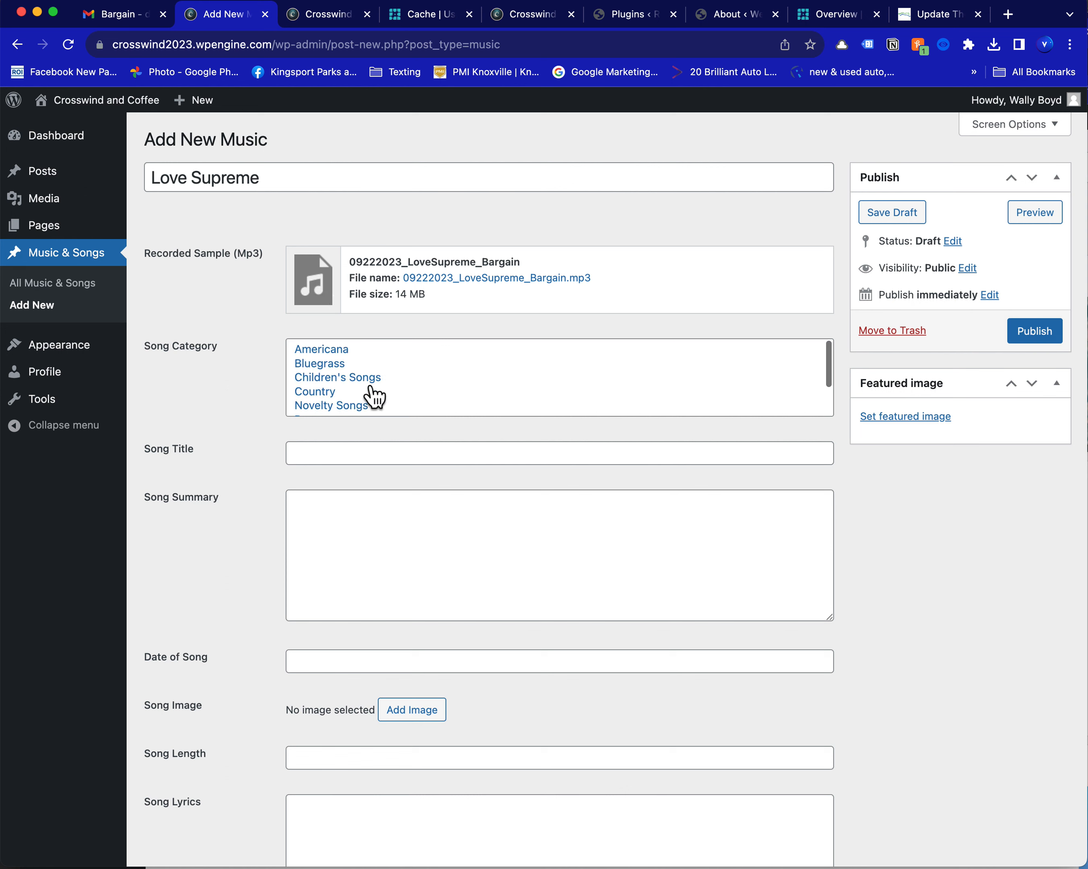
{"action": "scroll", "coordinate": [375, 397], "scroll_direction": "down", "scroll_amount": 3}
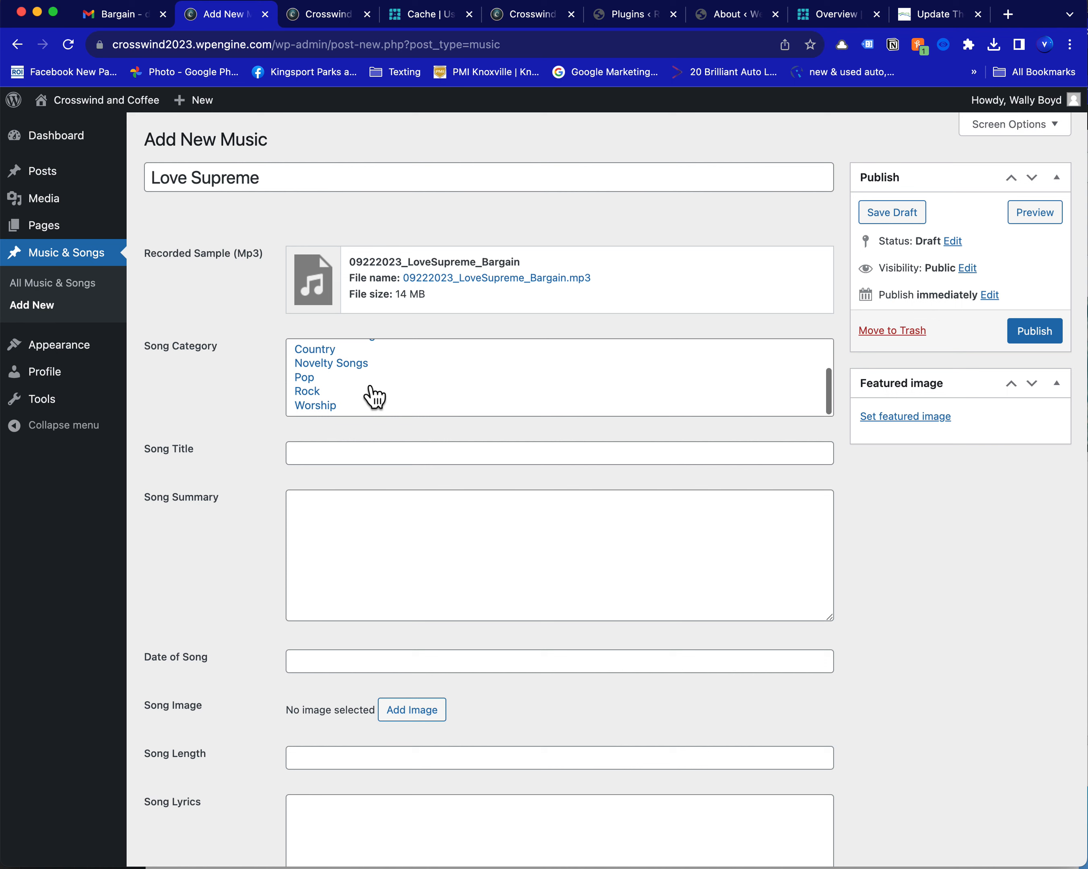
{"action": "left_click", "coordinate": [311, 378]}
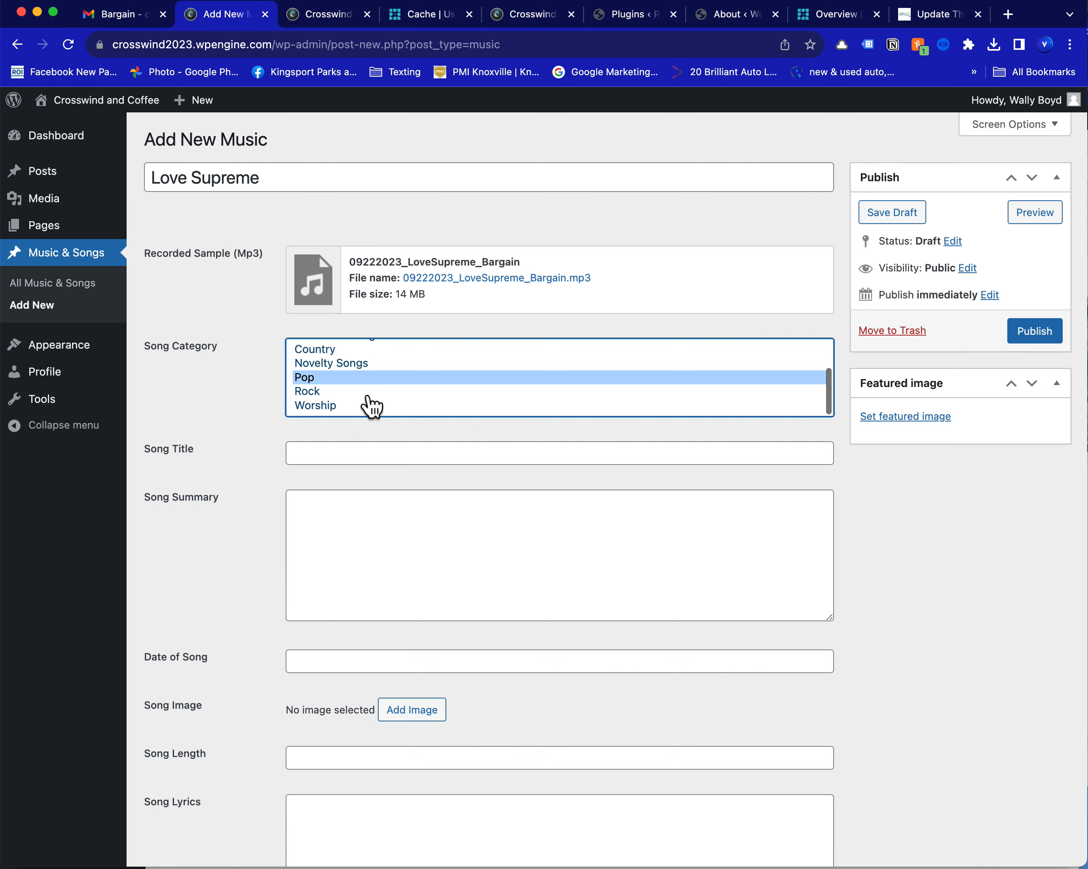
{"action": "left_click", "coordinate": [337, 392], "text": "super"}
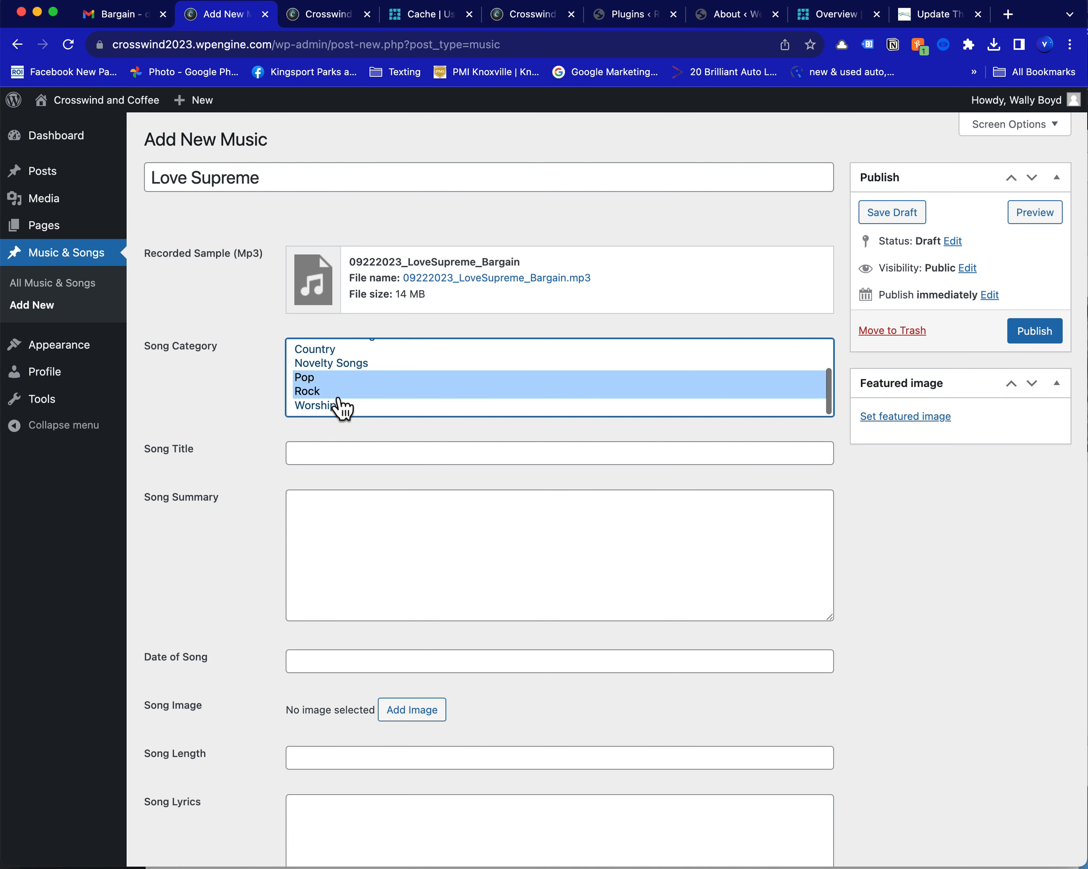
Enter "Love Supreme" as the song title in the entry's details
{"action": "left_click", "coordinate": [324, 461]}
{"action": "type", "text": "Love "}
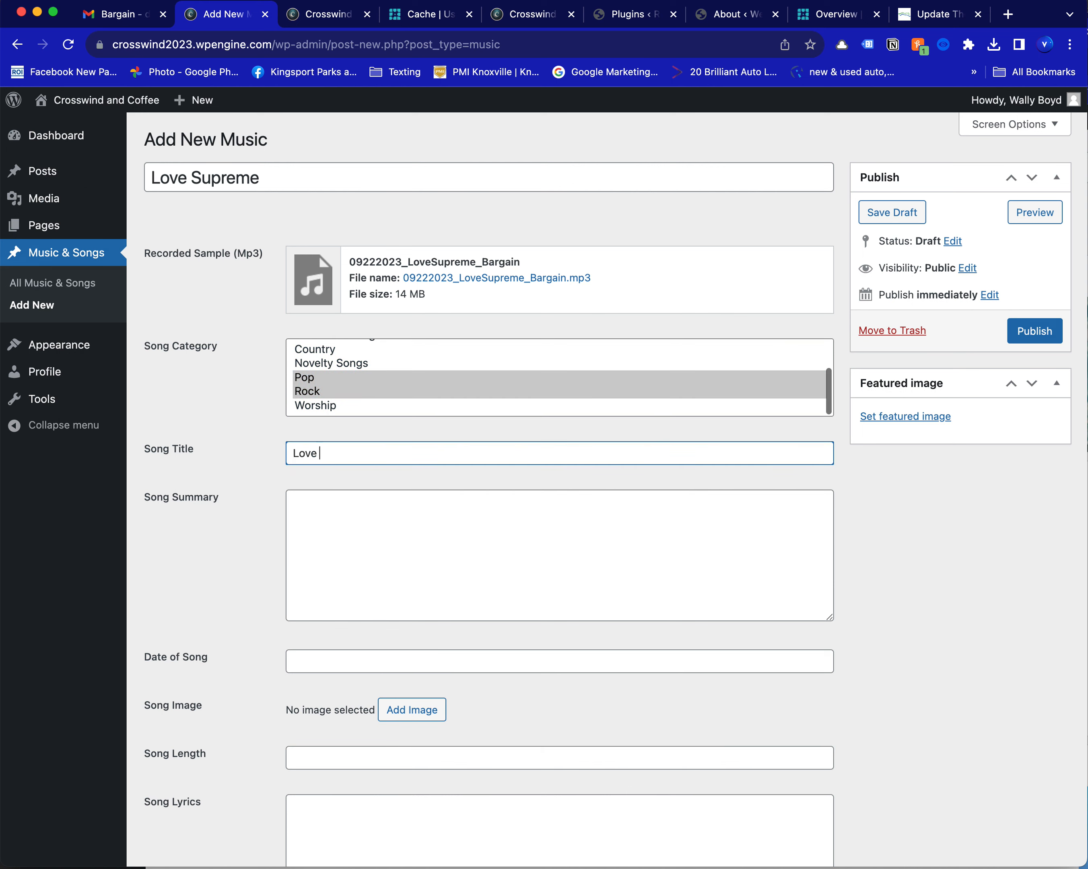
{"action": "type", "text": "Supreme"}
Enter the song summary "This is a piano improvisation that I'm working on for the song Bargain and another based on John Coltrane's Love Supreme."
{"action": "left_click", "coordinate": [355, 503]}
{"action": "type", "text": "Thi"}
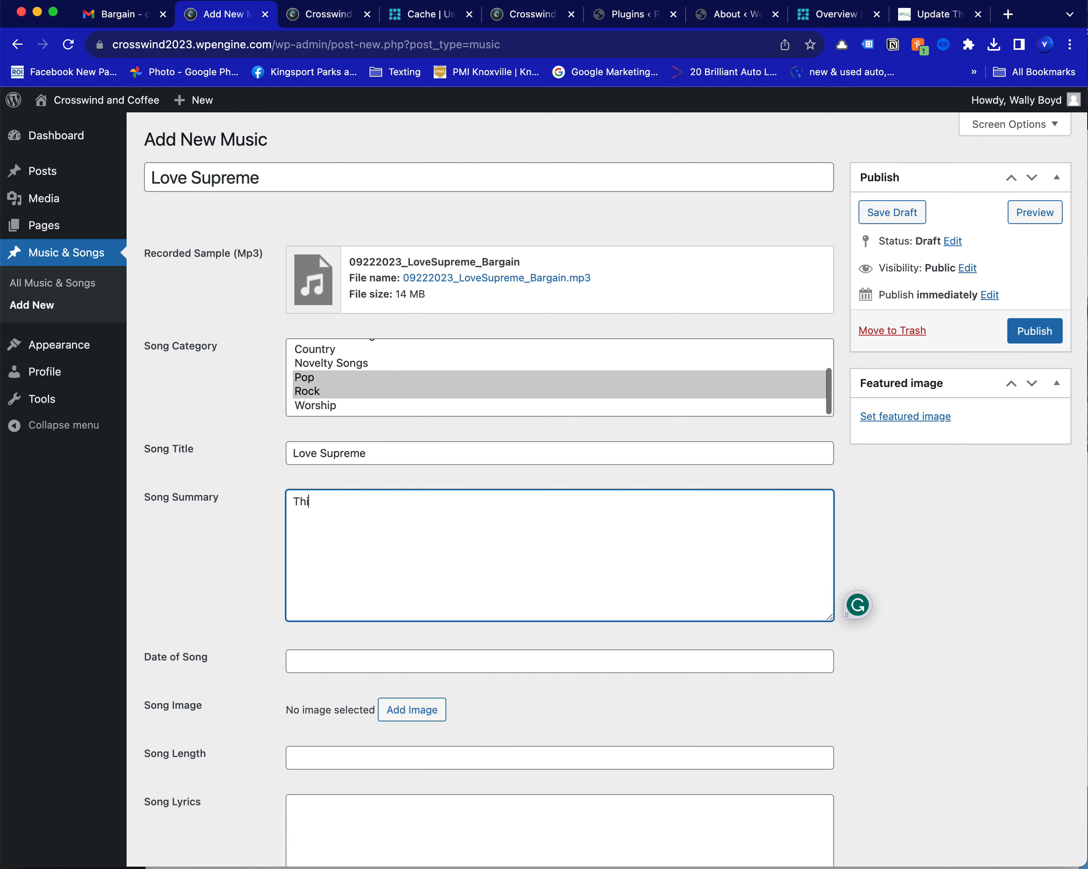
{"action": "type", "text": "s is a piano improvisation that I"}
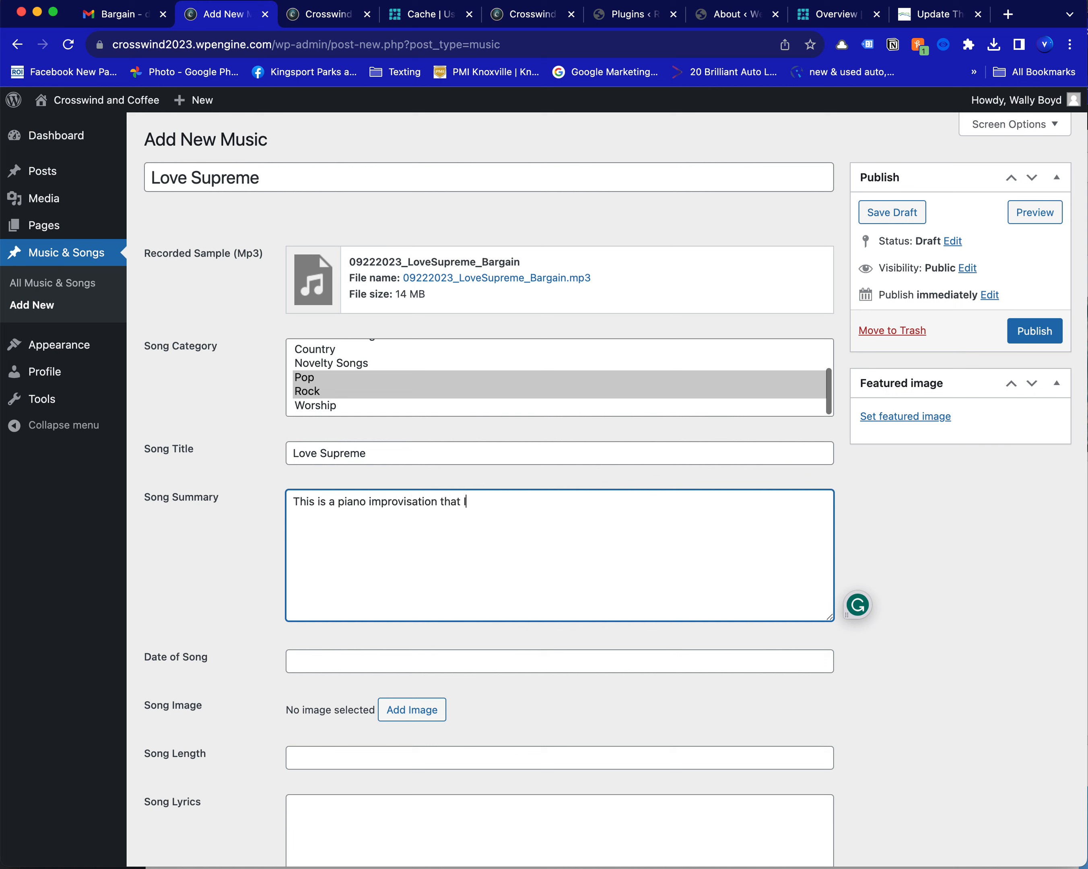
{"action": "type", "text": "'m working on for the song Bargai"}
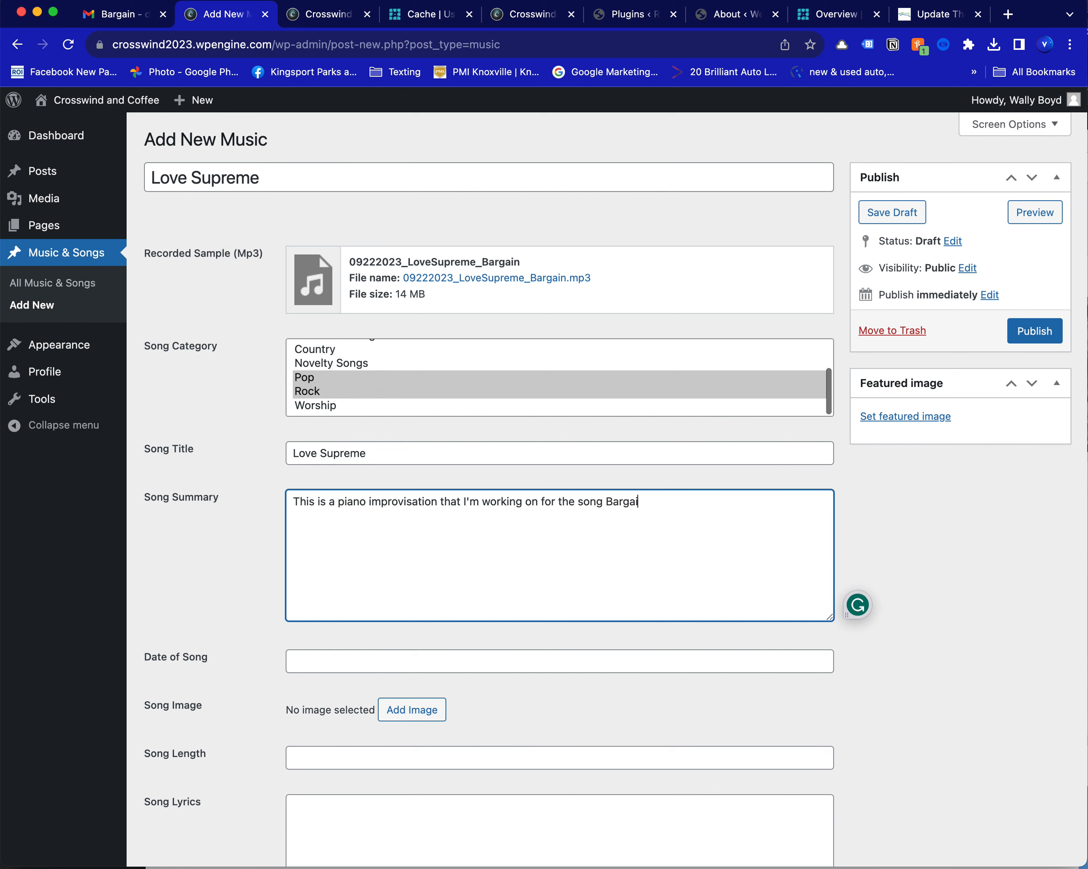
{"action": "type", "text": "n and another based on John Coltrane's Love Supreme."}
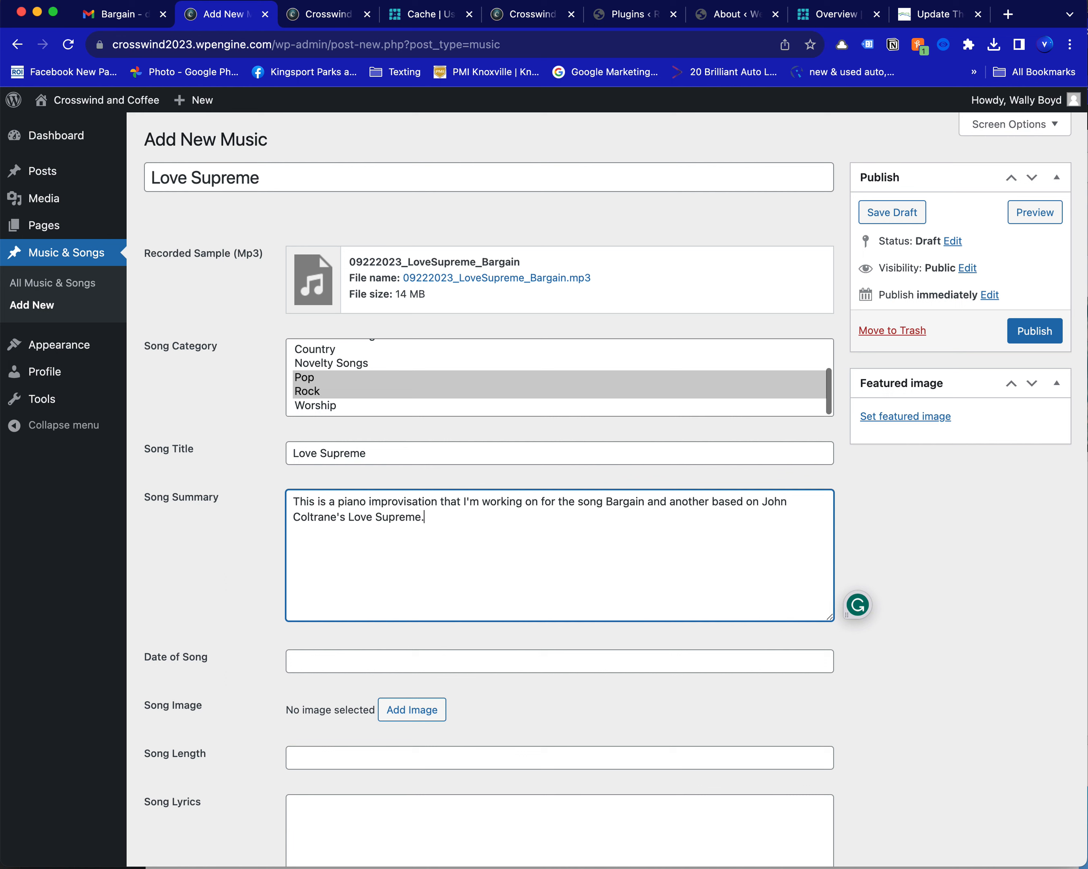
Set the date of song to 09/22/2023 and use the purple landscape picture with the standing figure as the song image
{"action": "left_click", "coordinate": [319, 673]}
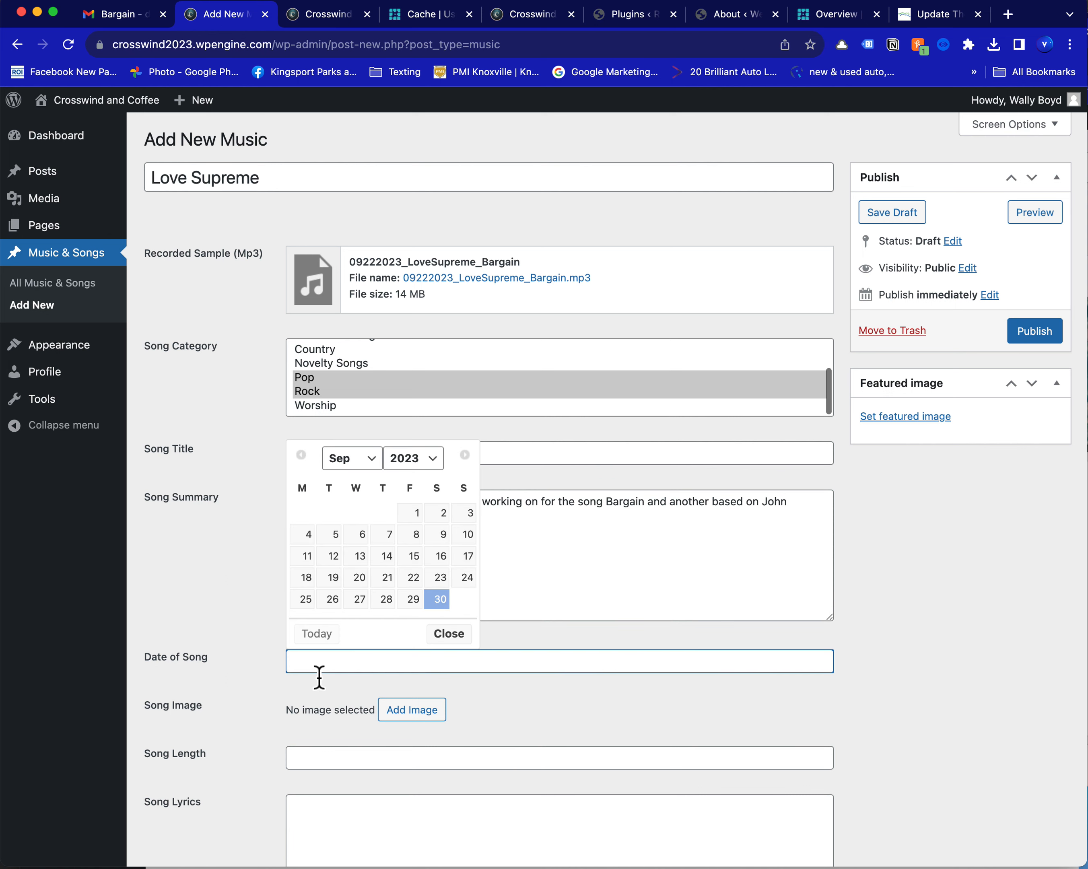
{"action": "left_click", "coordinate": [418, 585]}
{"action": "scroll", "coordinate": [237, 653], "scroll_direction": "down", "scroll_amount": 5}
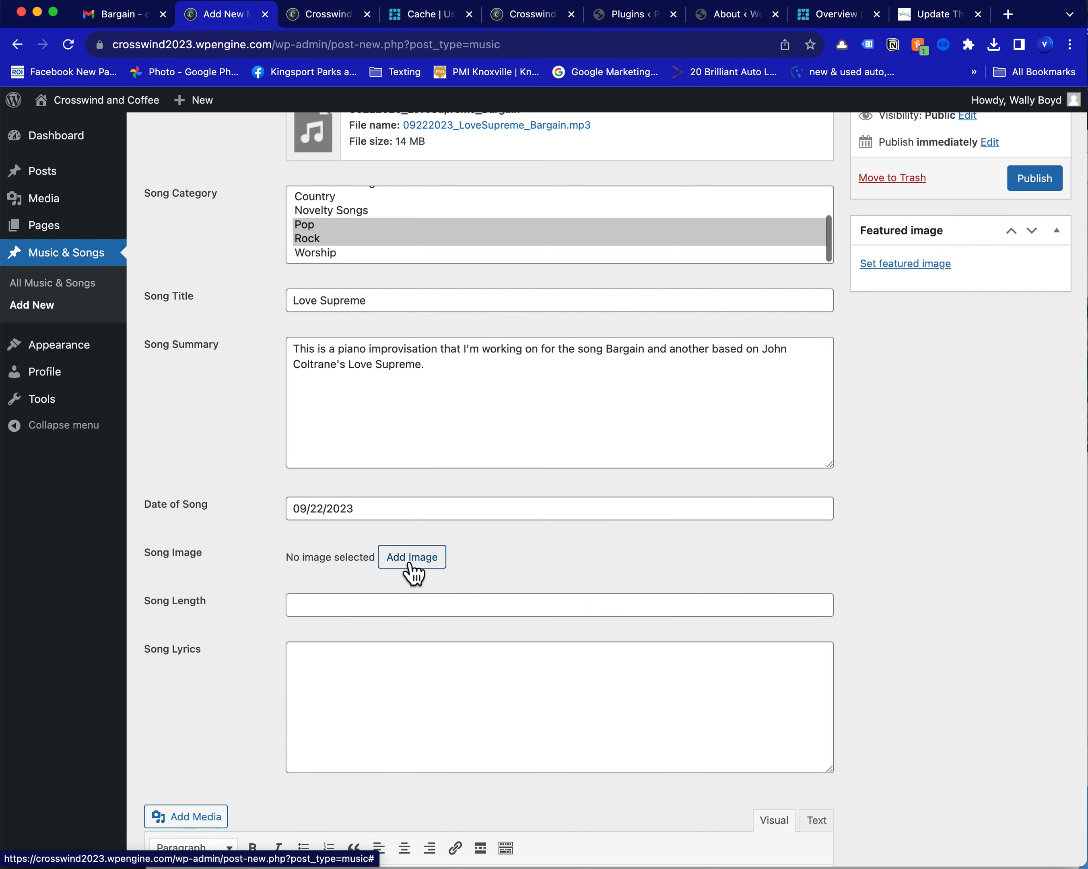
{"action": "left_click", "coordinate": [412, 557]}
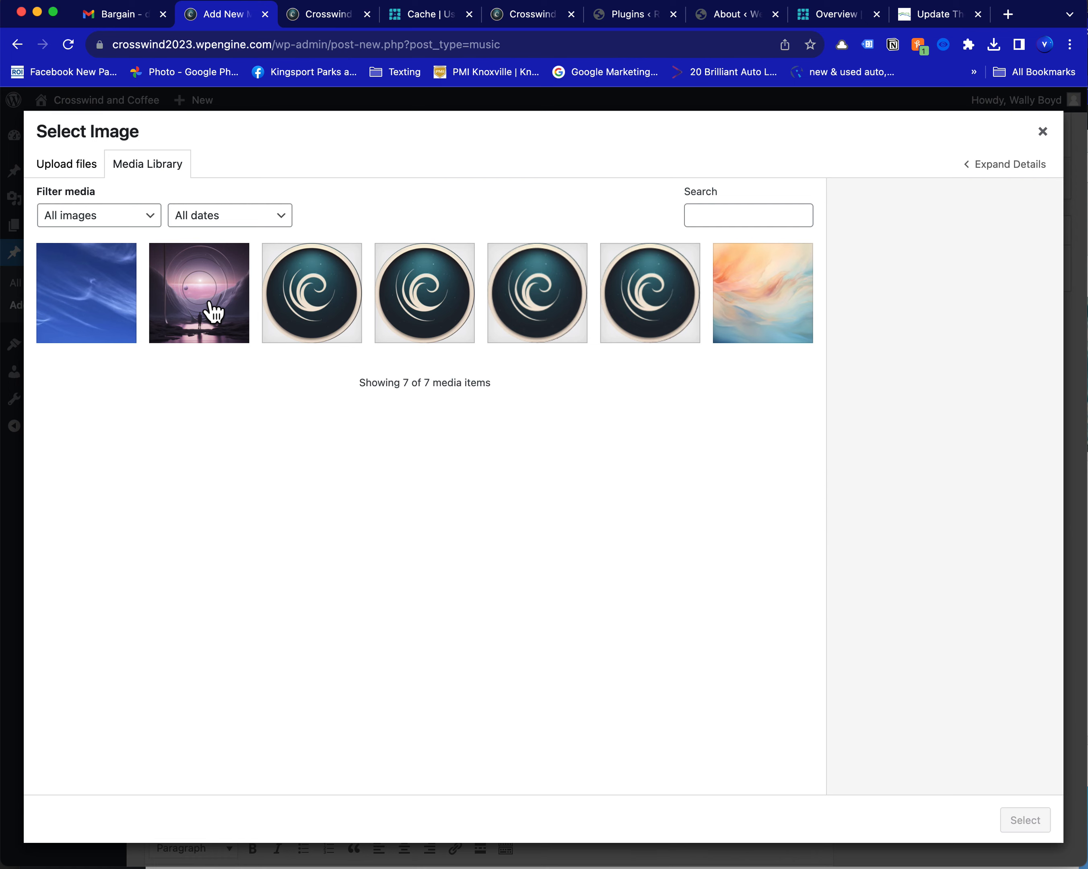
{"action": "left_click", "coordinate": [214, 311]}
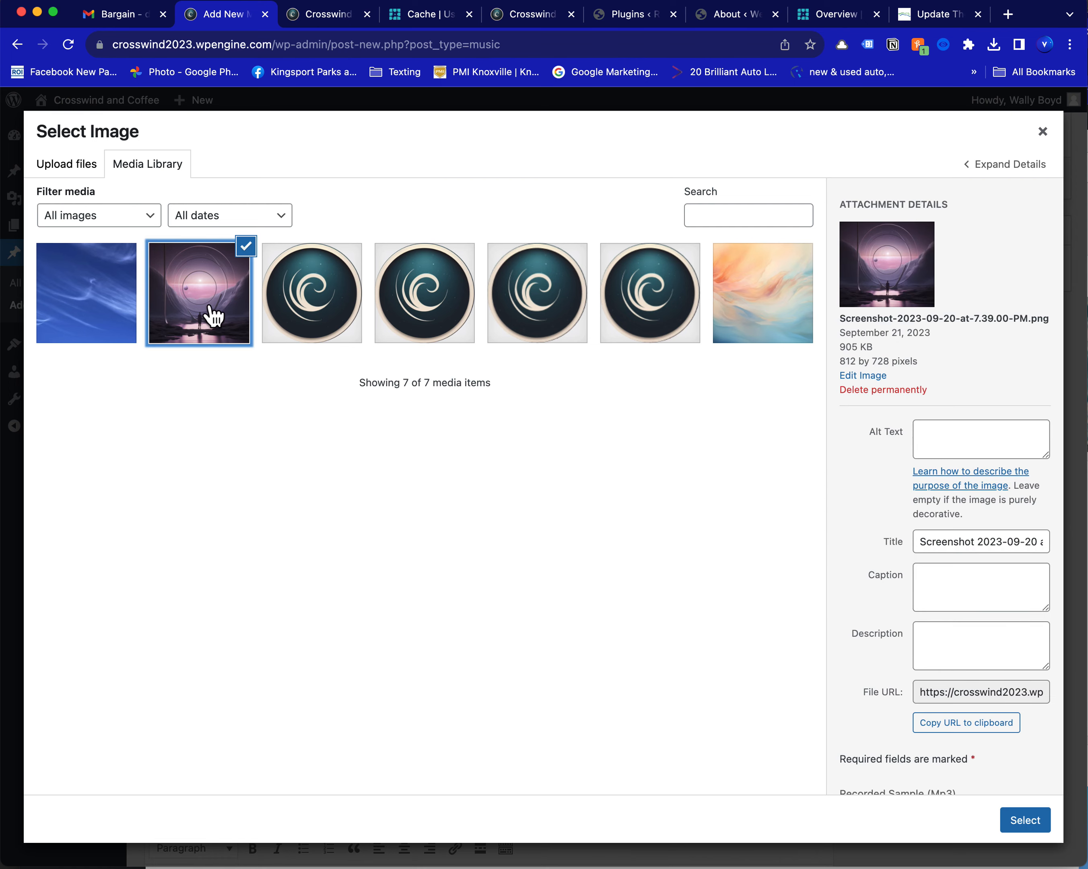
{"action": "left_click", "coordinate": [1025, 825]}
Switch to Finder and preview 09222023_LoveSupreme_Bargain.mp3 in Downloads to check the recording's length for the Song Length field
{"action": "scroll", "coordinate": [469, 692], "scroll_direction": "down", "scroll_amount": 3}
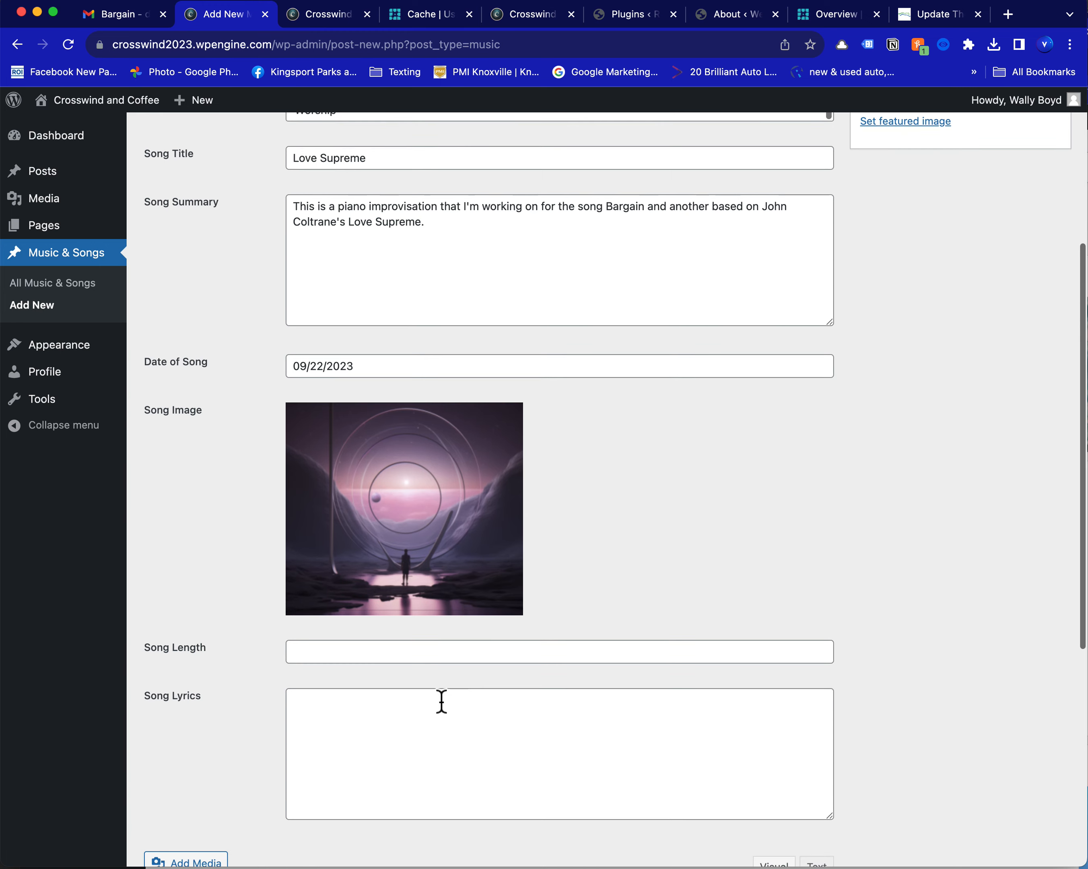
{"action": "left_click", "coordinate": [351, 659]}
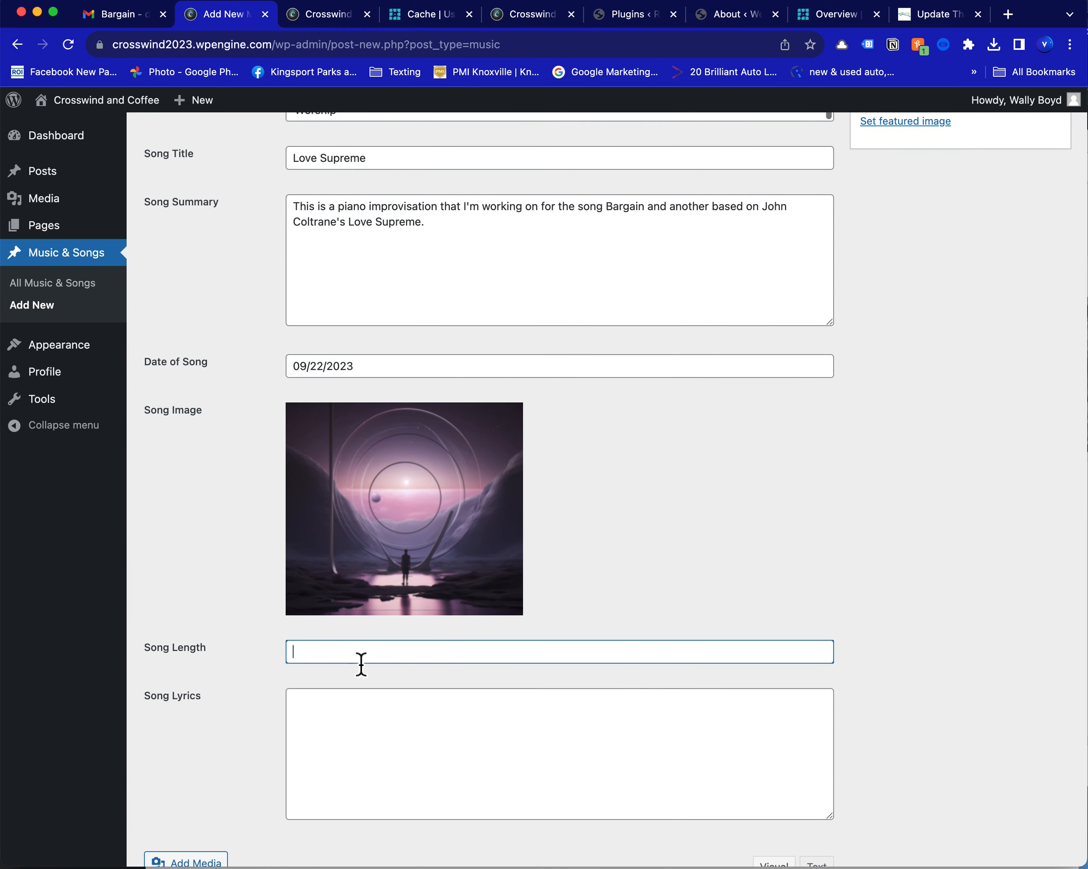
{"action": "left_click", "coordinate": [102, 868]}
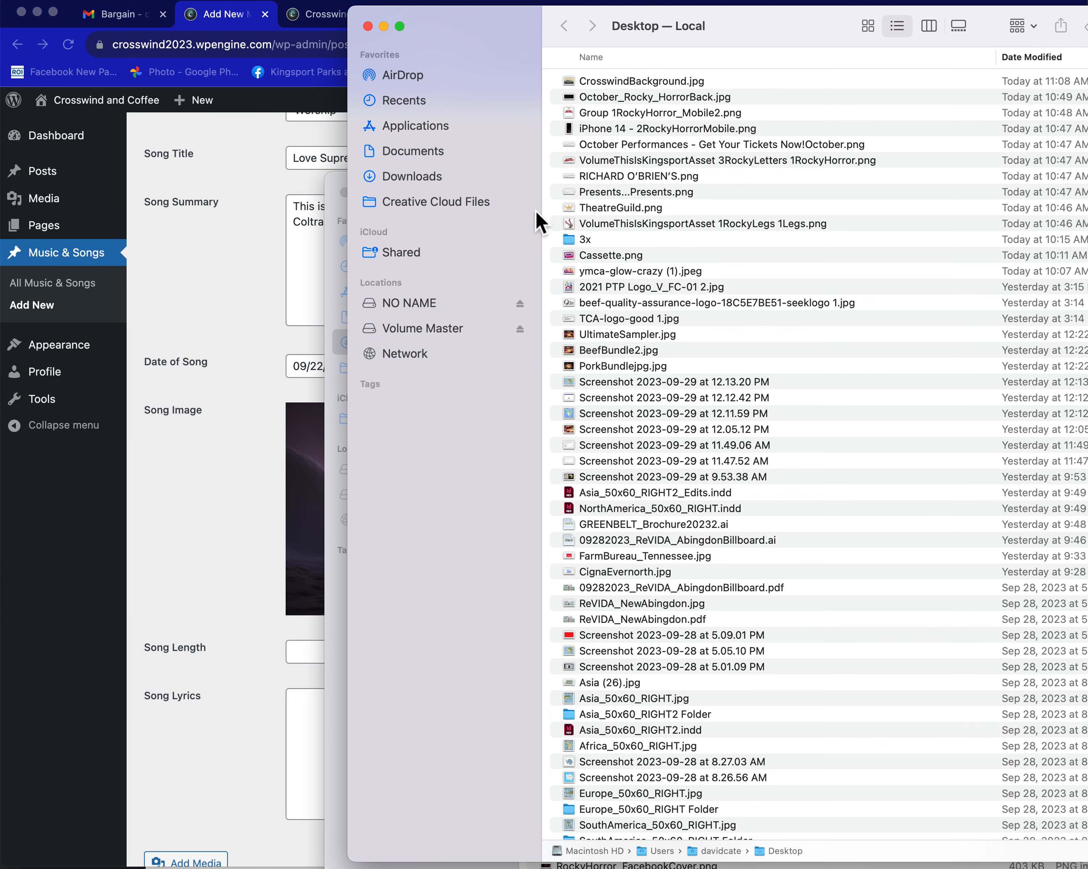
{"action": "left_click", "coordinate": [442, 179]}
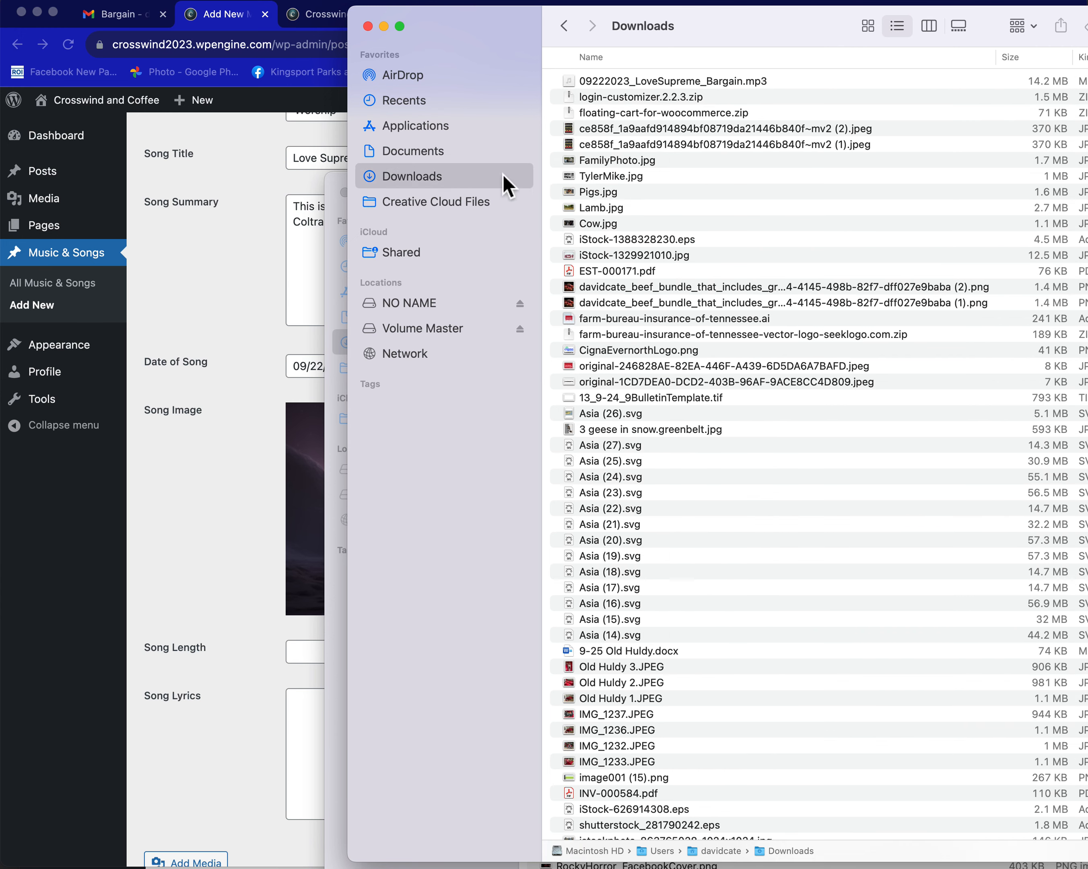
{"action": "left_click", "coordinate": [577, 82]}
{"action": "key", "text": "space"}
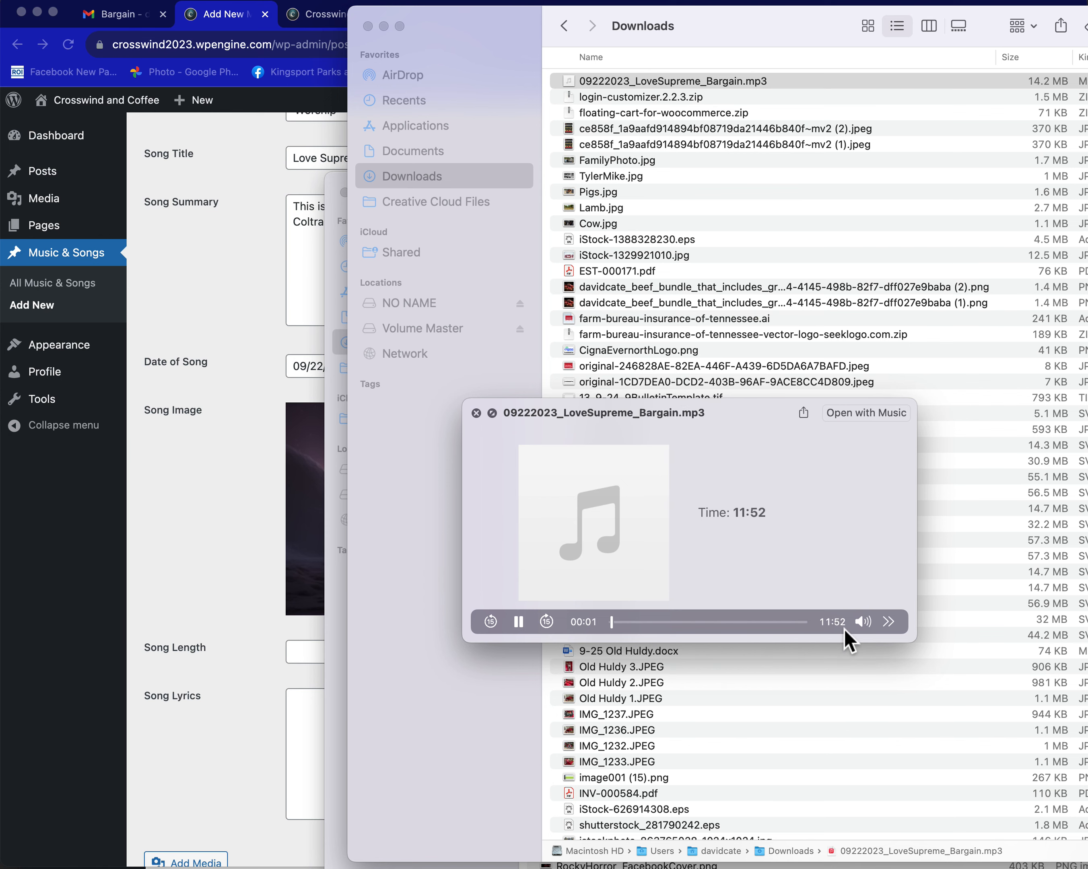
Close the MP3 preview, return to the music entry in Chrome and set the song length to 11.52
{"action": "key", "text": "space"}
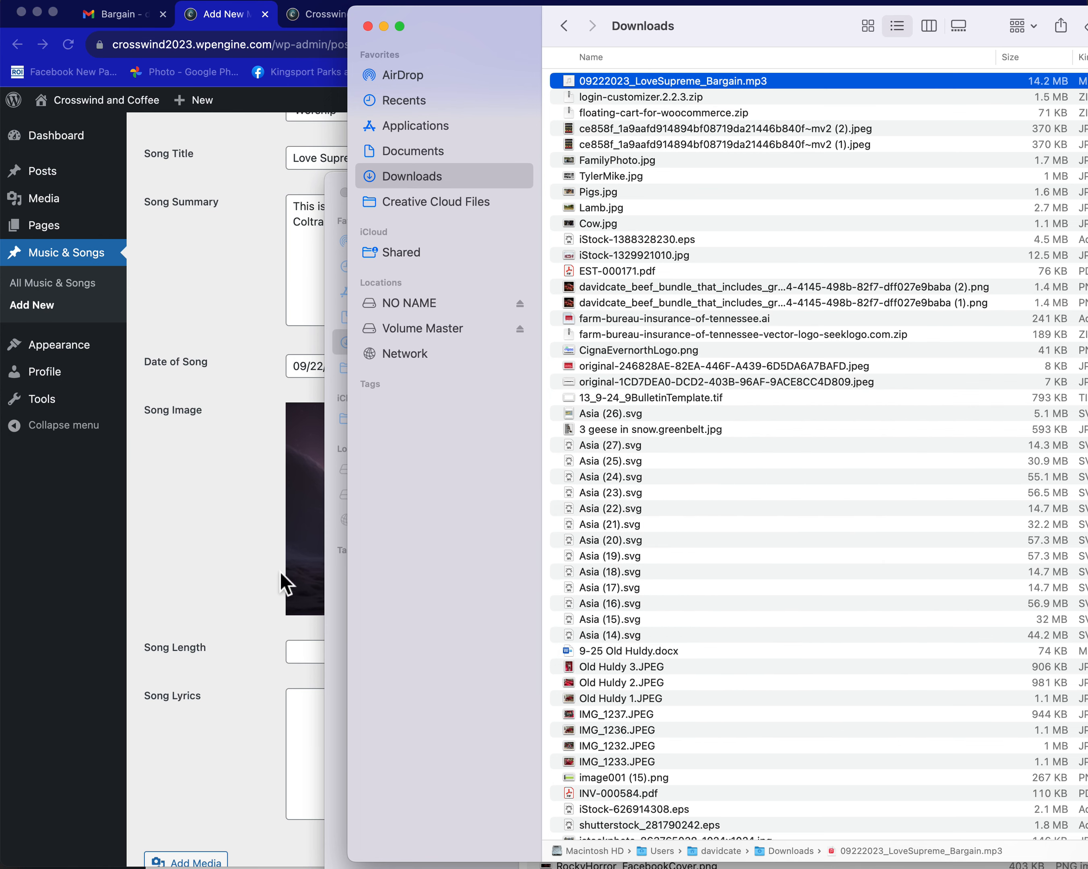
{"action": "left_click", "coordinate": [280, 572]}
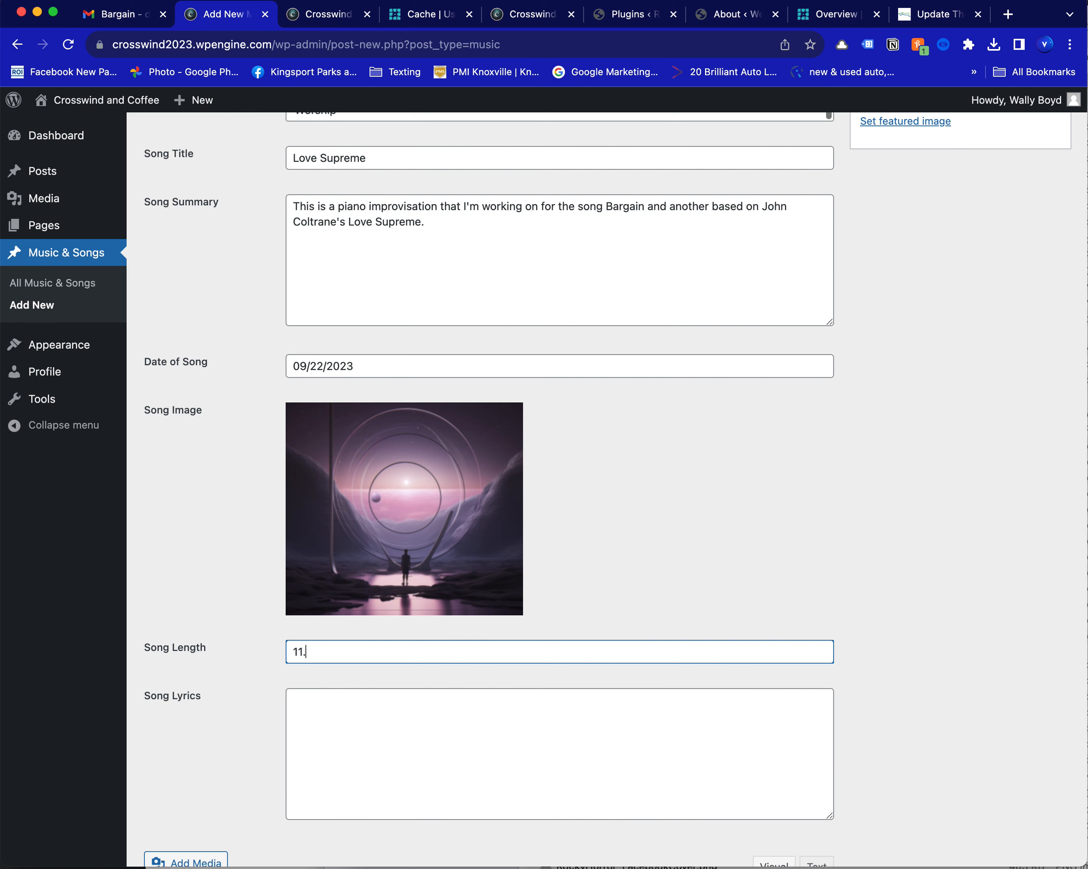
Enter the song lyrics "We can discuss this. You might want to include your song lyrics here and there's a number of ways to do this."
{"action": "left_click", "coordinate": [338, 730]}
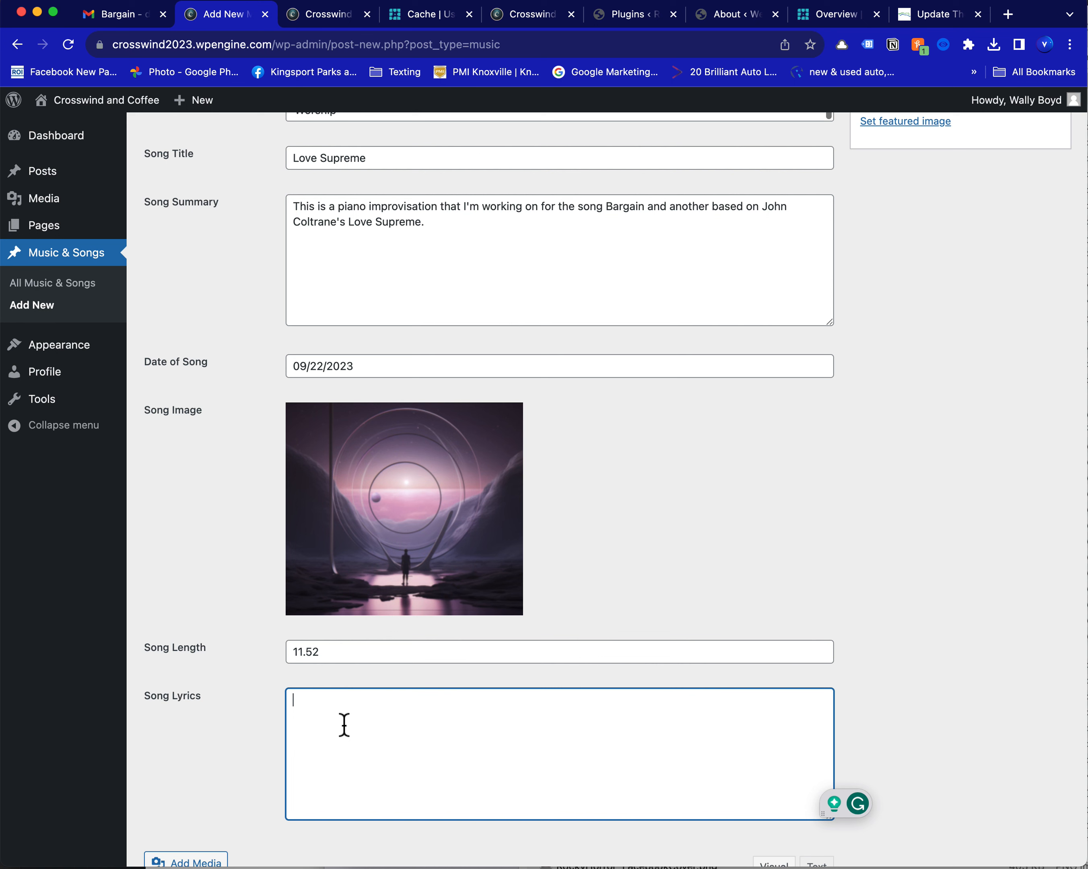
{"action": "type", "text": "We can discuss this. You"}
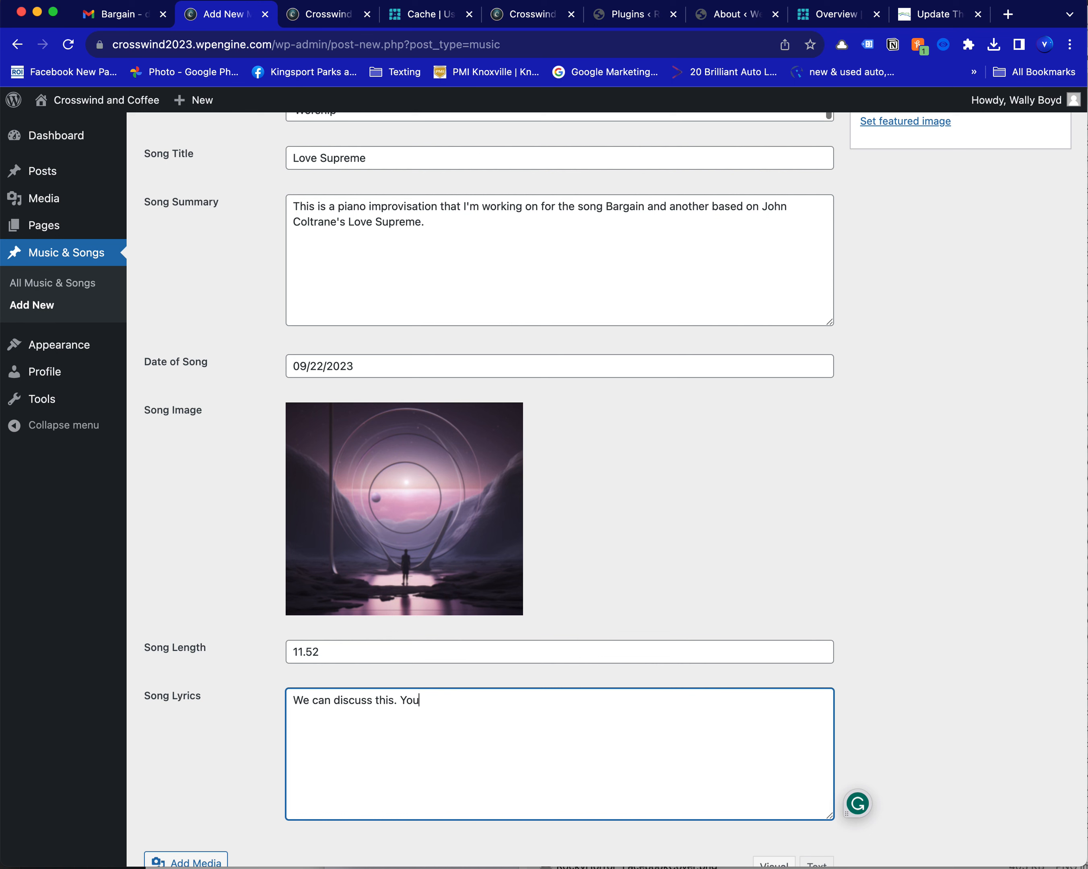
{"action": "type", "text": " might want to include your song lyrics h"}
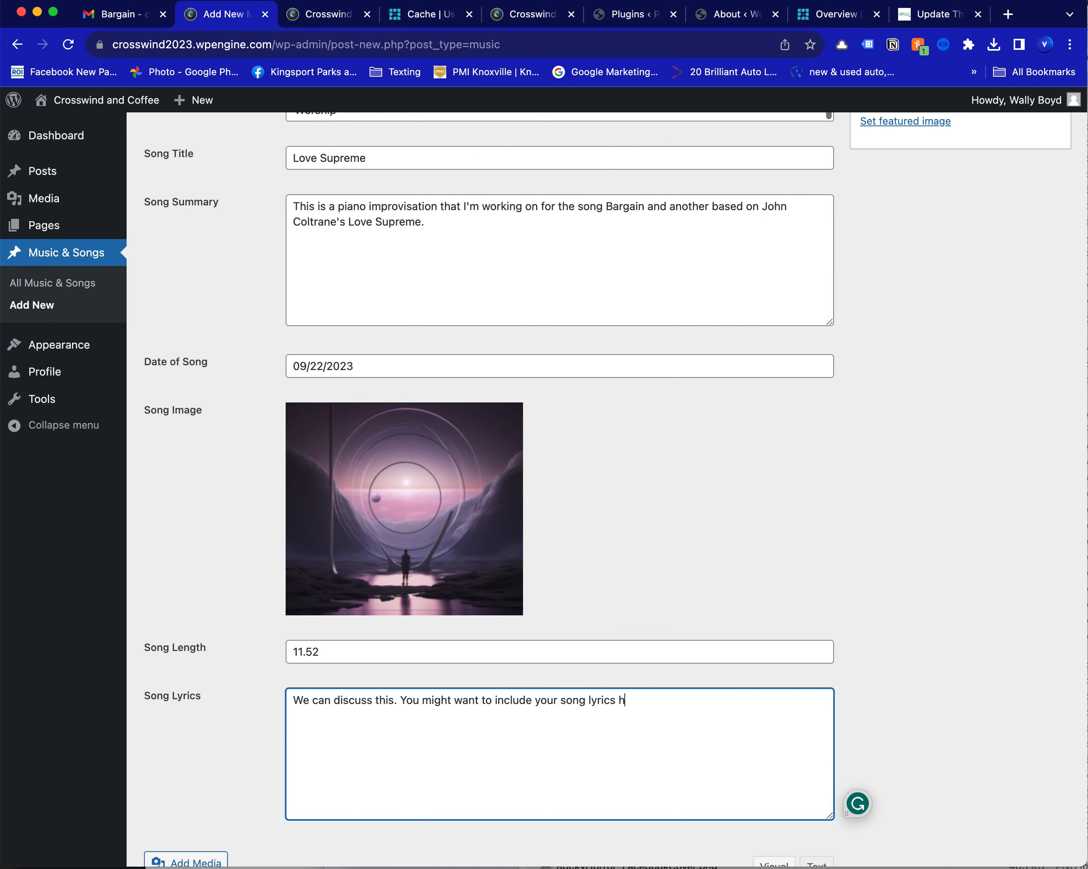
{"action": "type", "text": "ere and there's a number of ways to do this."}
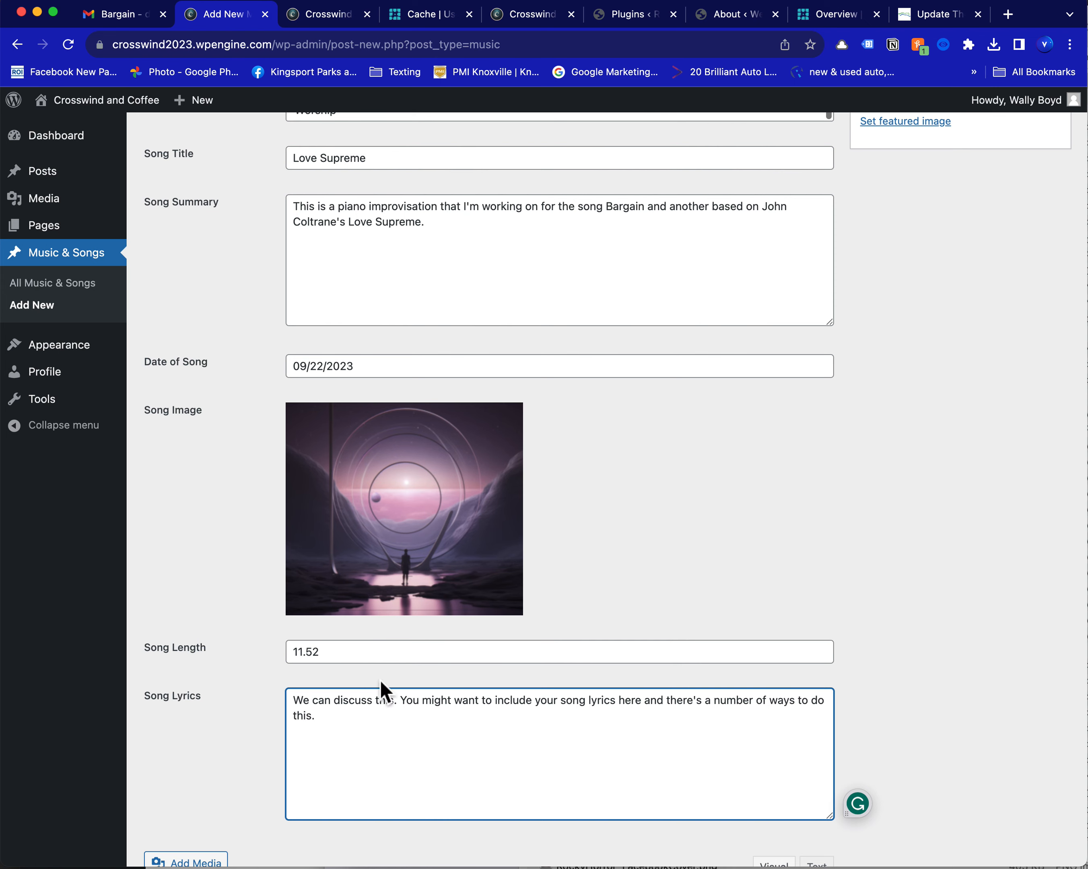
Publish the completed Love Supreme music entry
{"action": "scroll", "coordinate": [425, 631], "scroll_direction": "down", "scroll_amount": 8}
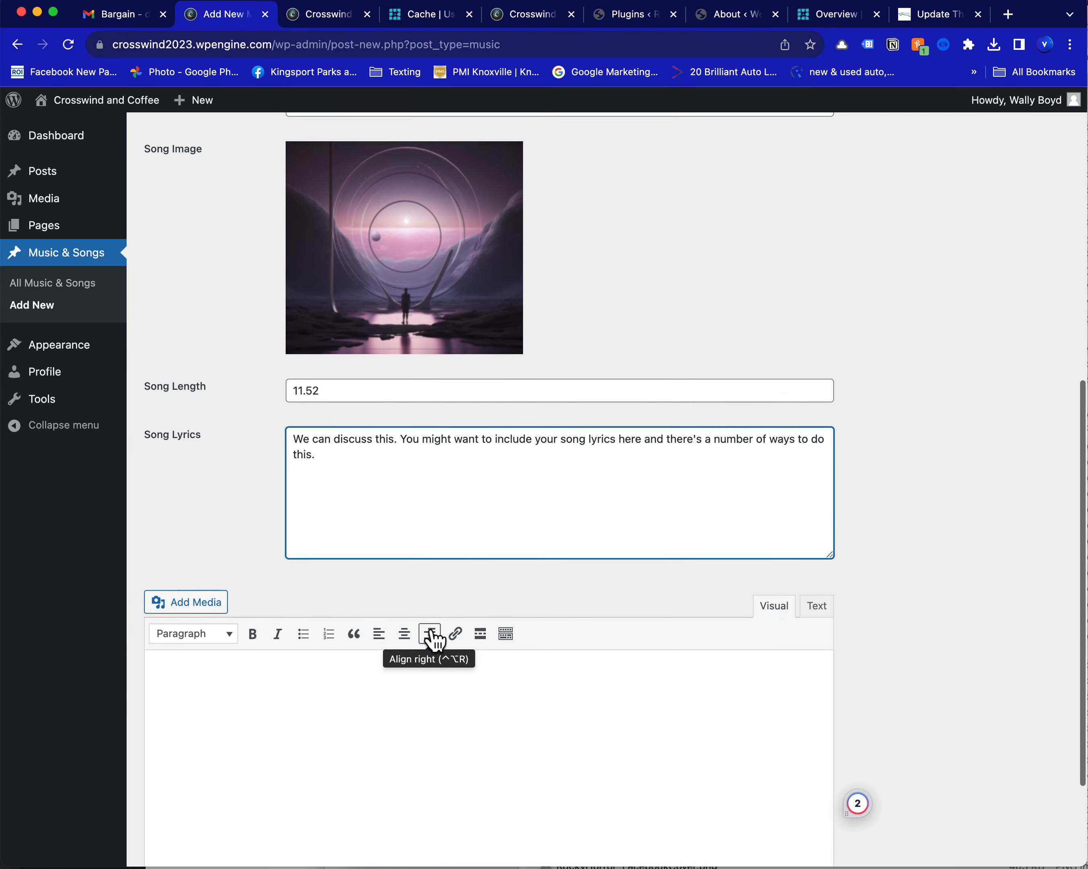
{"action": "scroll", "coordinate": [425, 631], "scroll_direction": "up", "scroll_amount": 15}
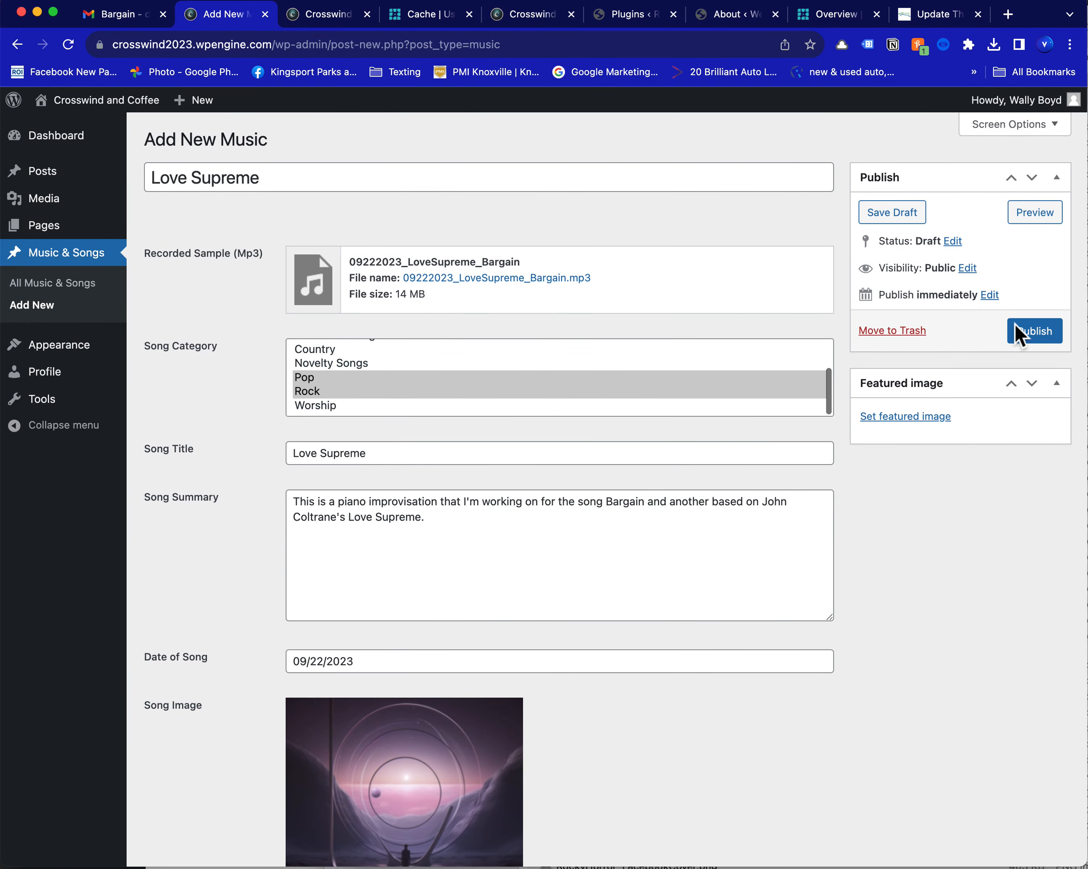
{"action": "left_click", "coordinate": [1035, 340]}
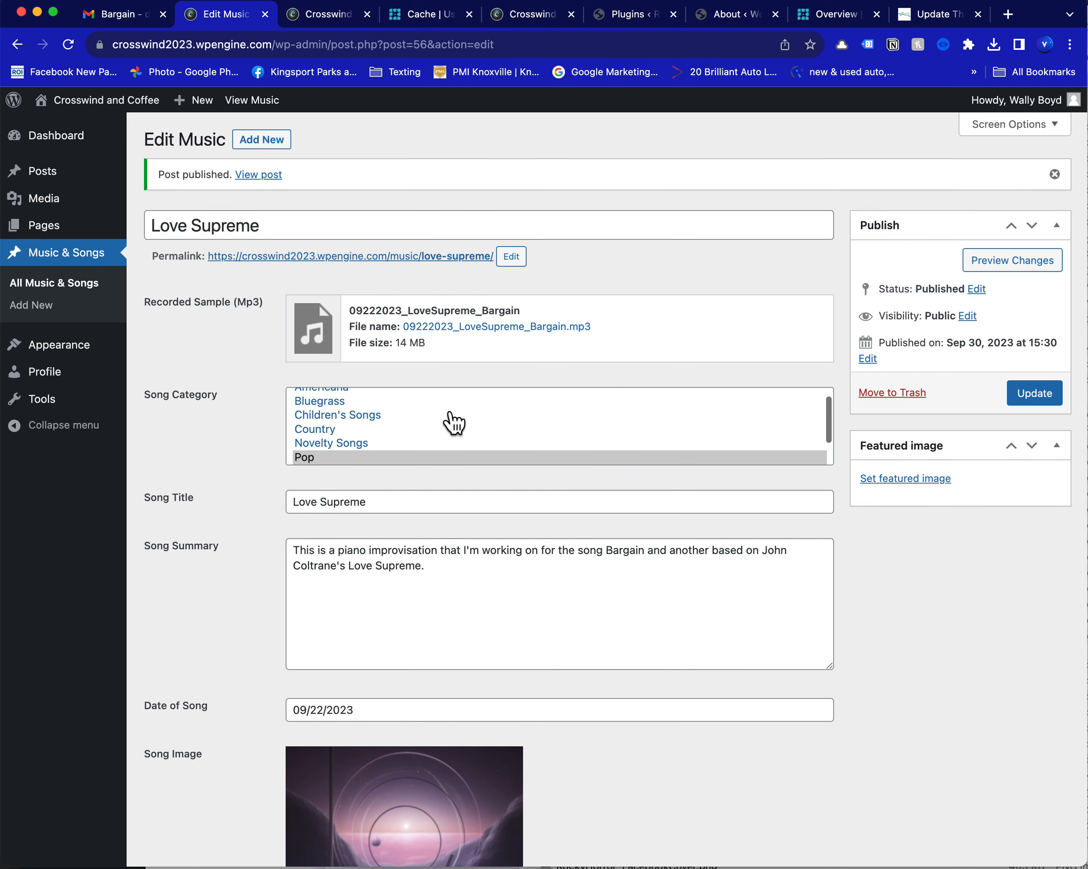
Show the list of all music and songs and open the Love Supreme entry for editing
{"action": "left_click", "coordinate": [75, 296]}
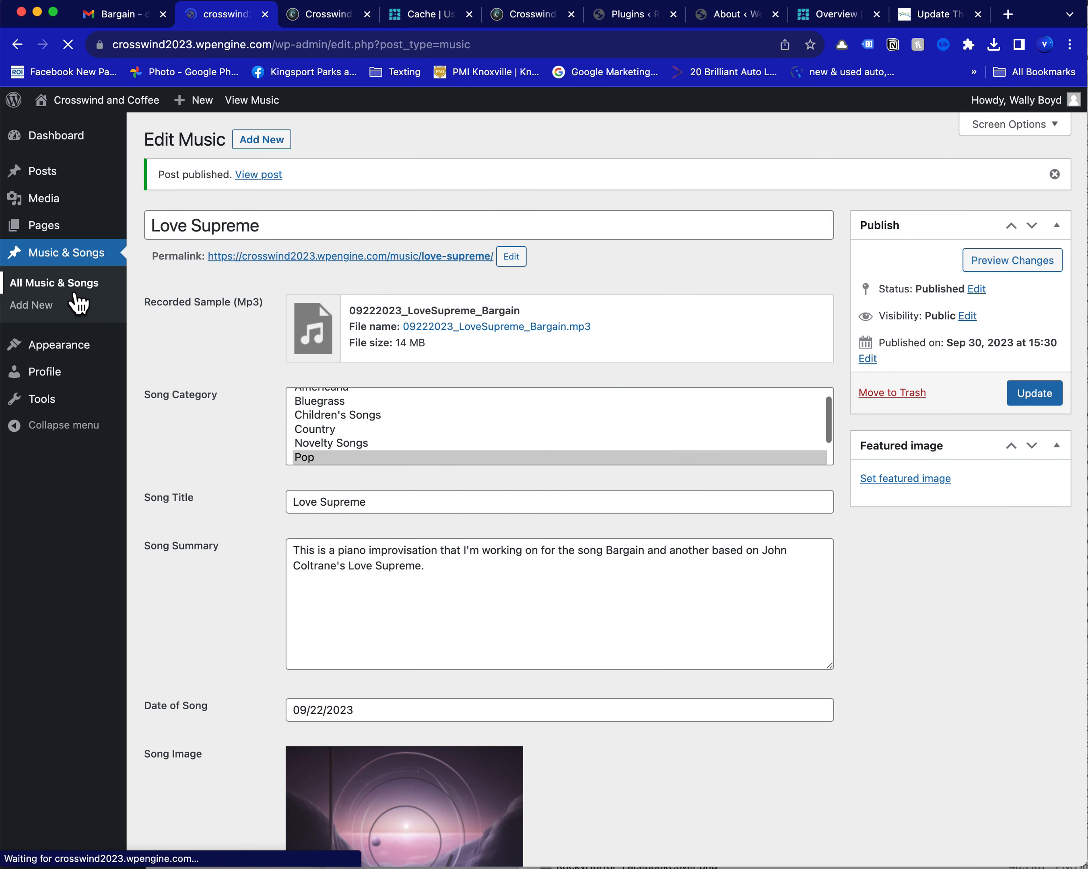
{"action": "mouse_move", "coordinate": [240, 285]}
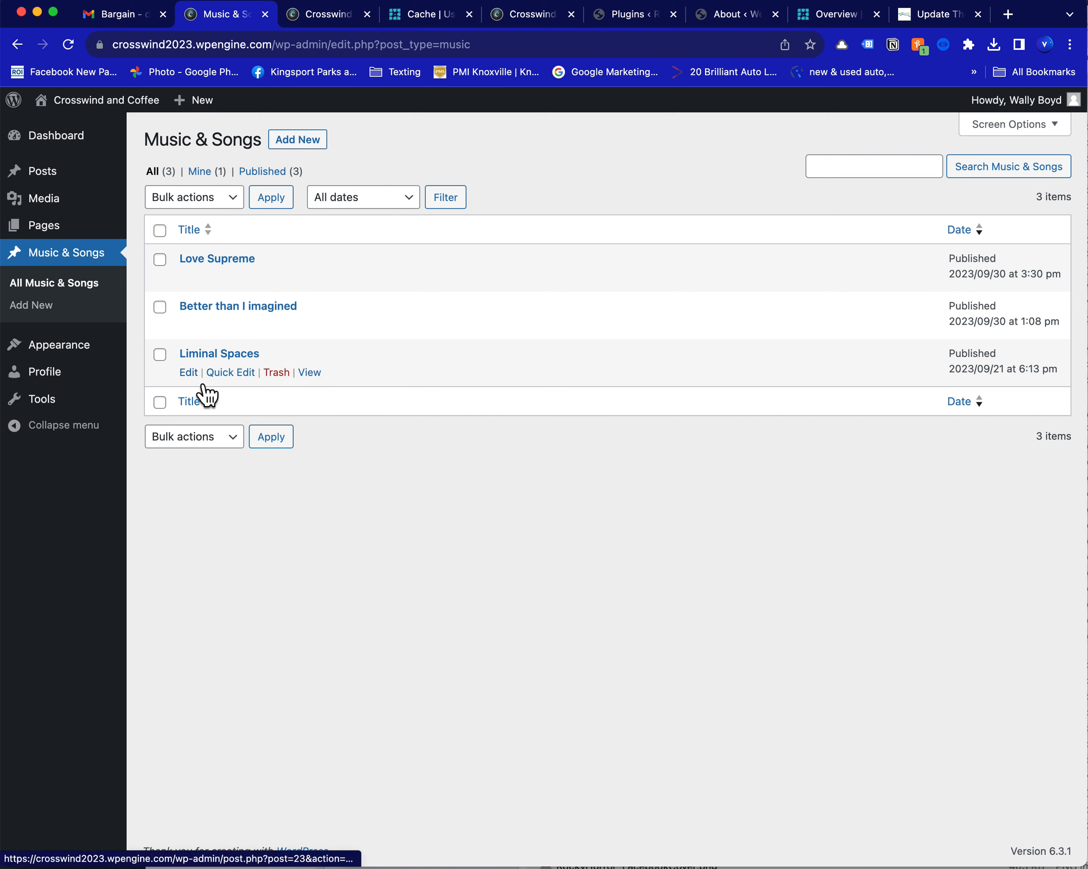
{"action": "left_click", "coordinate": [71, 294]}
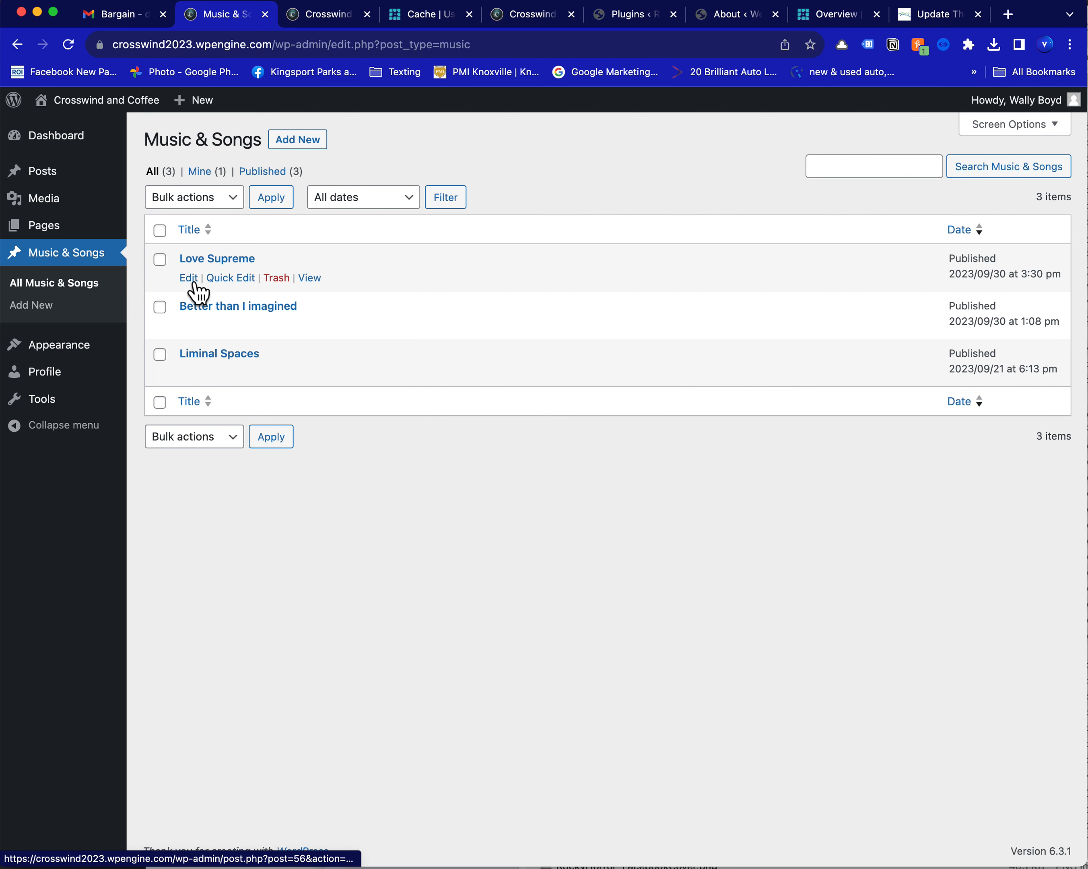
{"action": "left_click", "coordinate": [194, 283]}
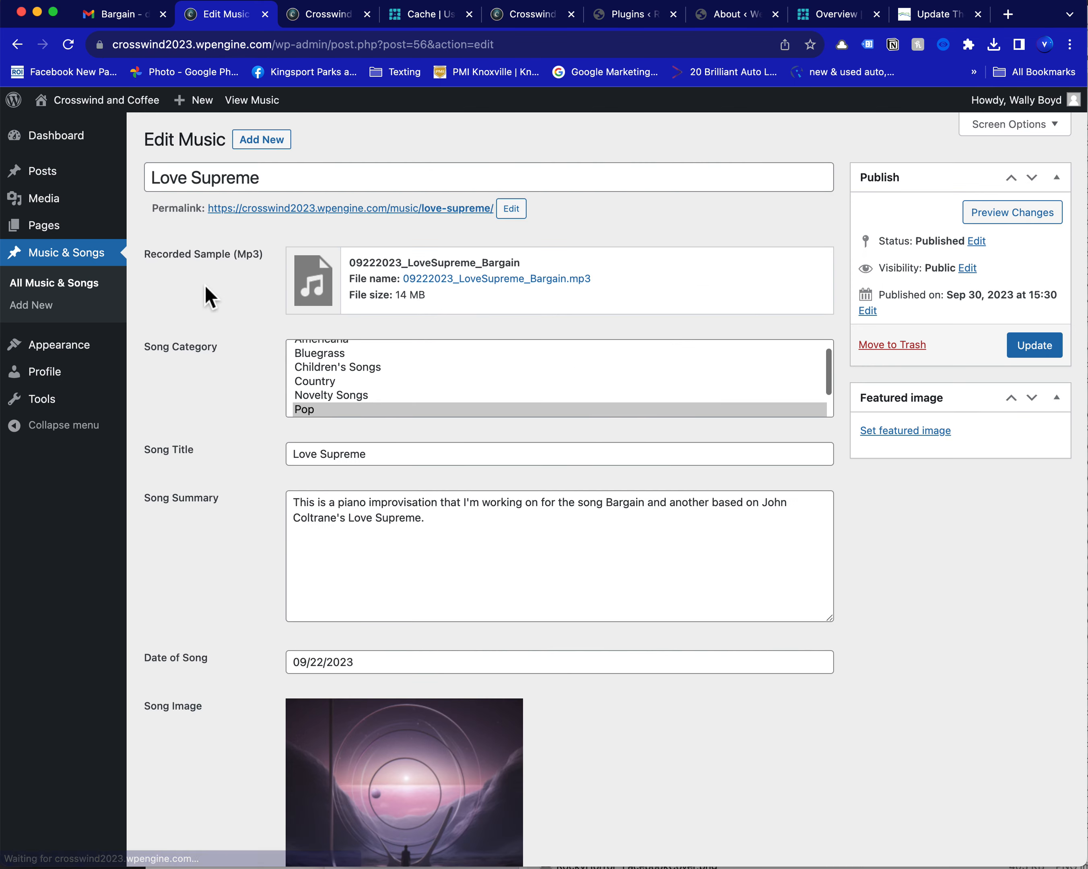
{"action": "mouse_move", "coordinate": [386, 267]}
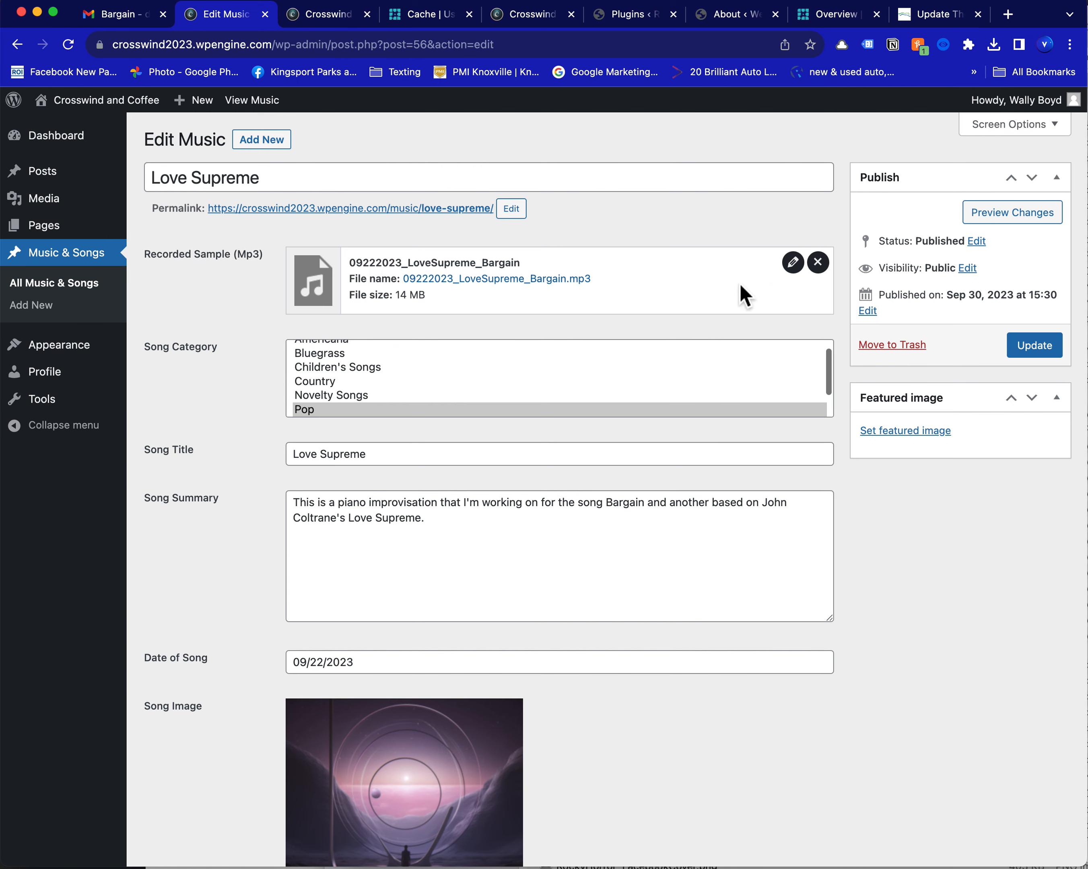
Remove the recorded sample from the entry and attach 09222023_LoveSupreme_Bargain.mp3 from the media library again
{"action": "left_click", "coordinate": [818, 263]}
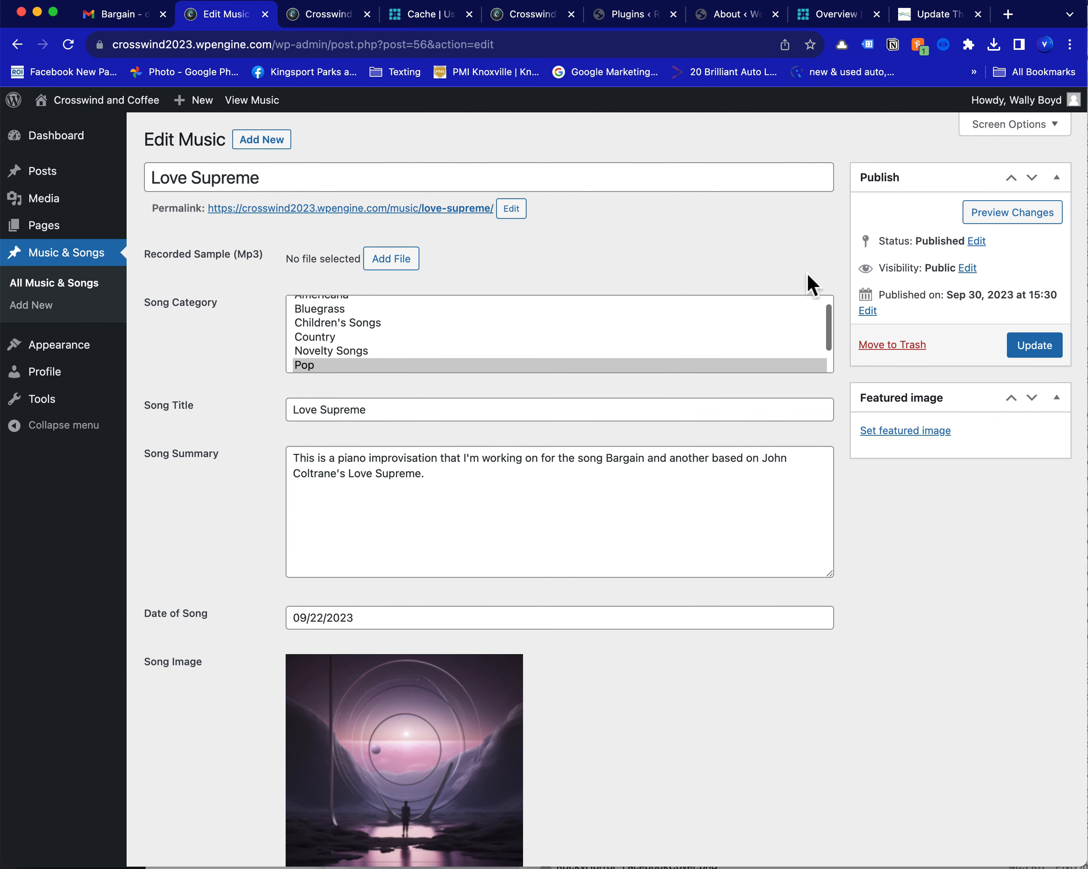
{"action": "left_click", "coordinate": [410, 262]}
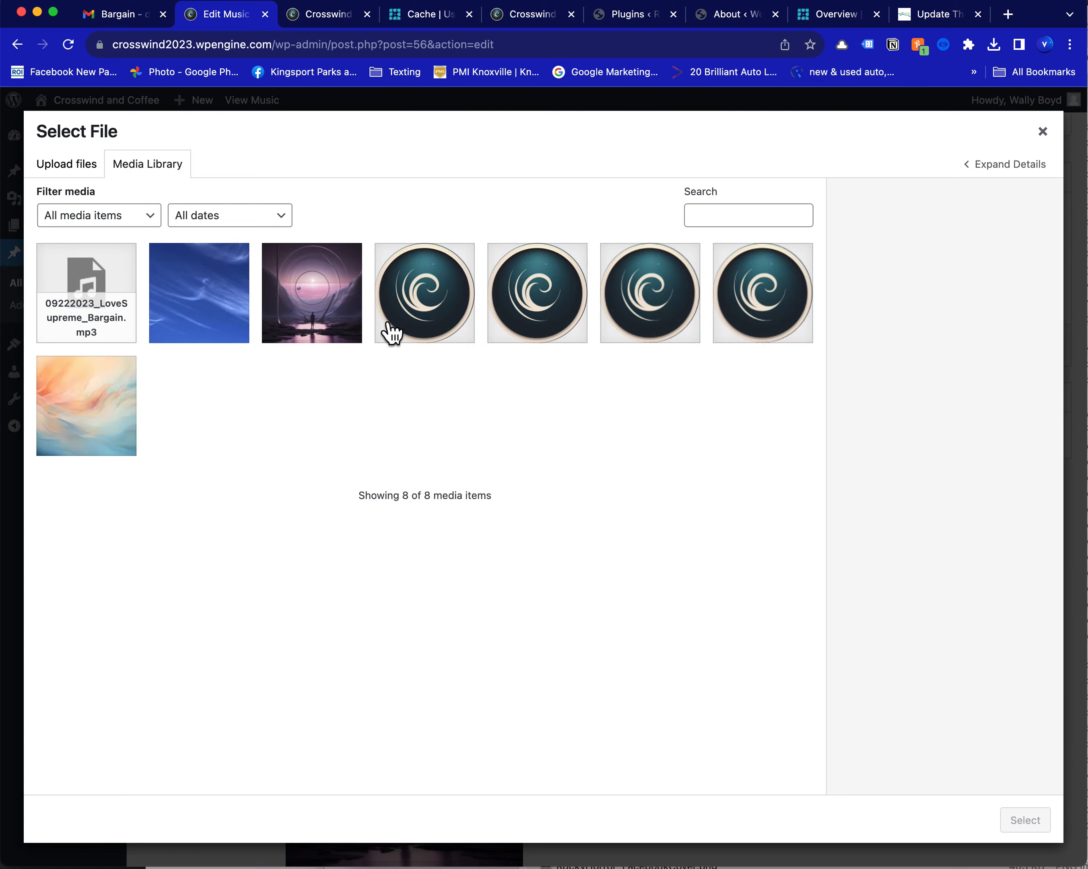
{"action": "left_click", "coordinate": [69, 281]}
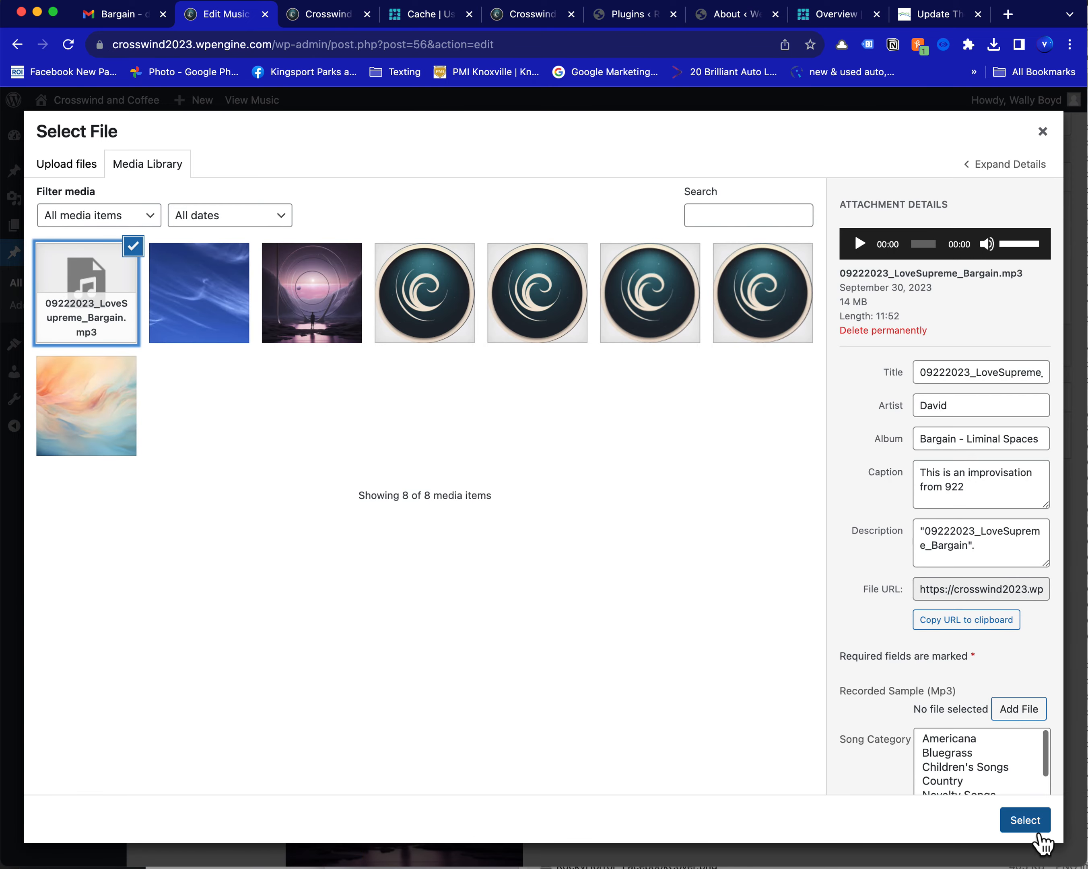
{"action": "left_click", "coordinate": [1024, 822]}
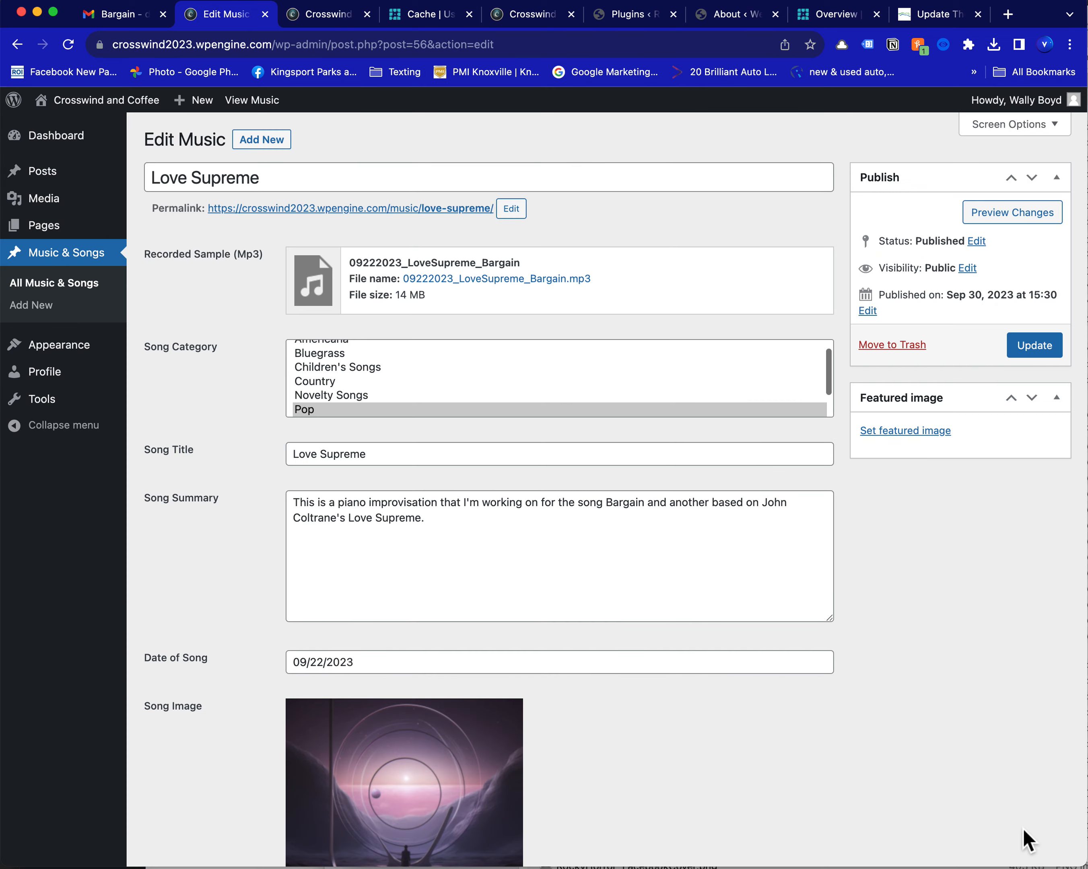
Review the Love Supreme entry's remaining fields and update the published entry
{"action": "left_click", "coordinate": [463, 531]}
{"action": "scroll", "coordinate": [460, 660], "scroll_direction": "down", "scroll_amount": 5}
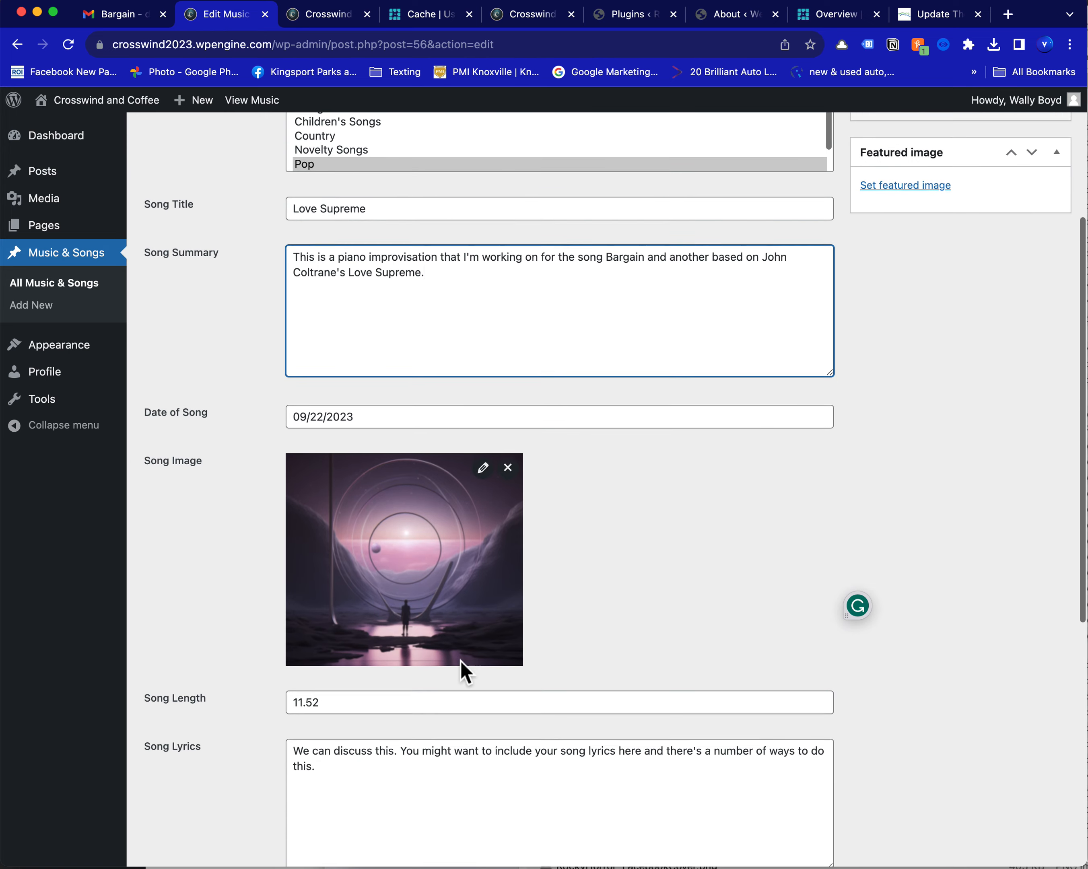
{"action": "scroll", "coordinate": [456, 607], "scroll_direction": "up", "scroll_amount": 2}
{"action": "scroll", "coordinate": [529, 516], "scroll_direction": "up", "scroll_amount": 3}
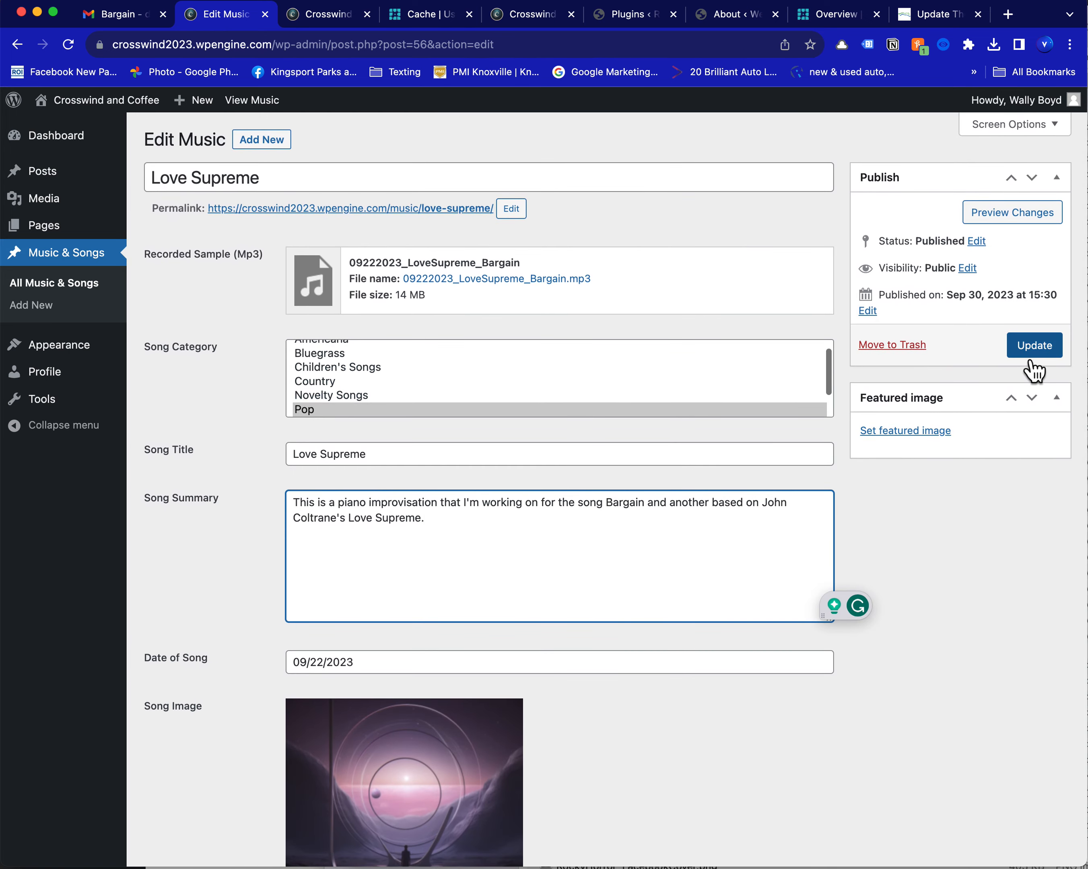
{"action": "left_click", "coordinate": [1030, 351]}
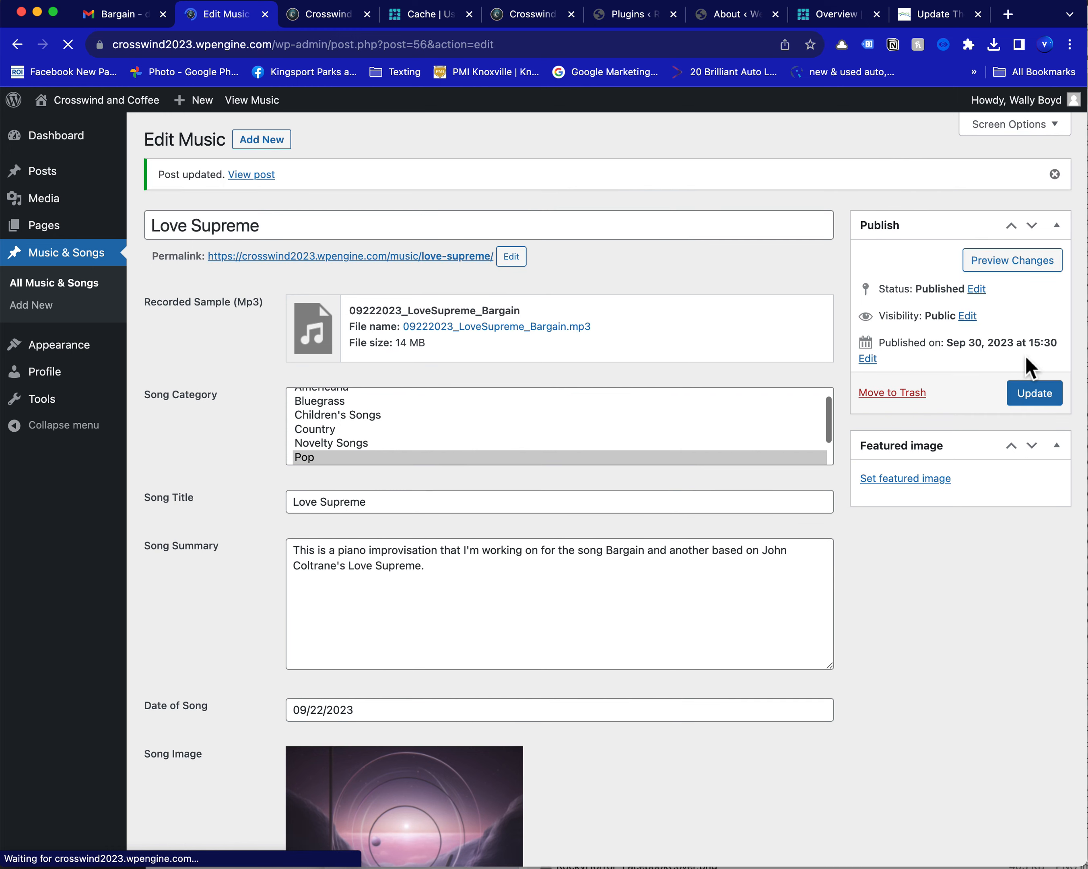
List all music and songs and sort them by title, first ascending and finally descending
{"action": "left_click", "coordinate": [84, 298]}
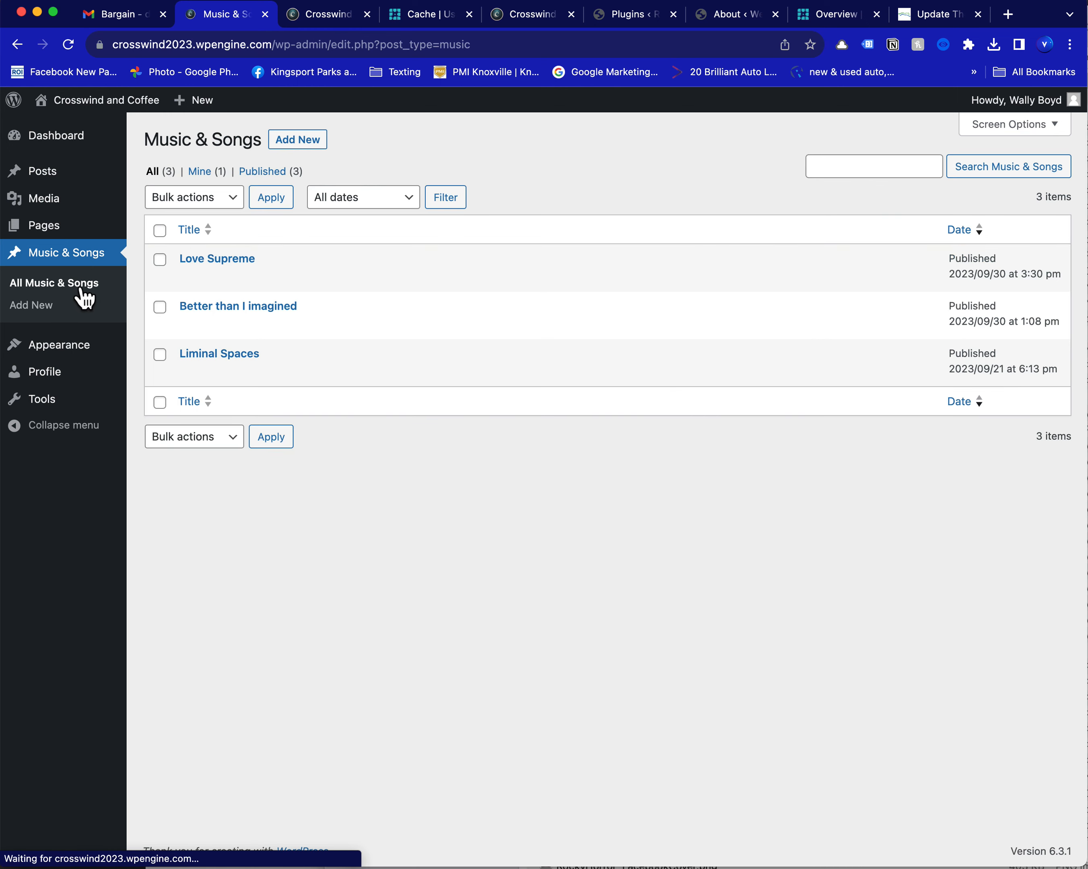
{"action": "left_click", "coordinate": [204, 239]}
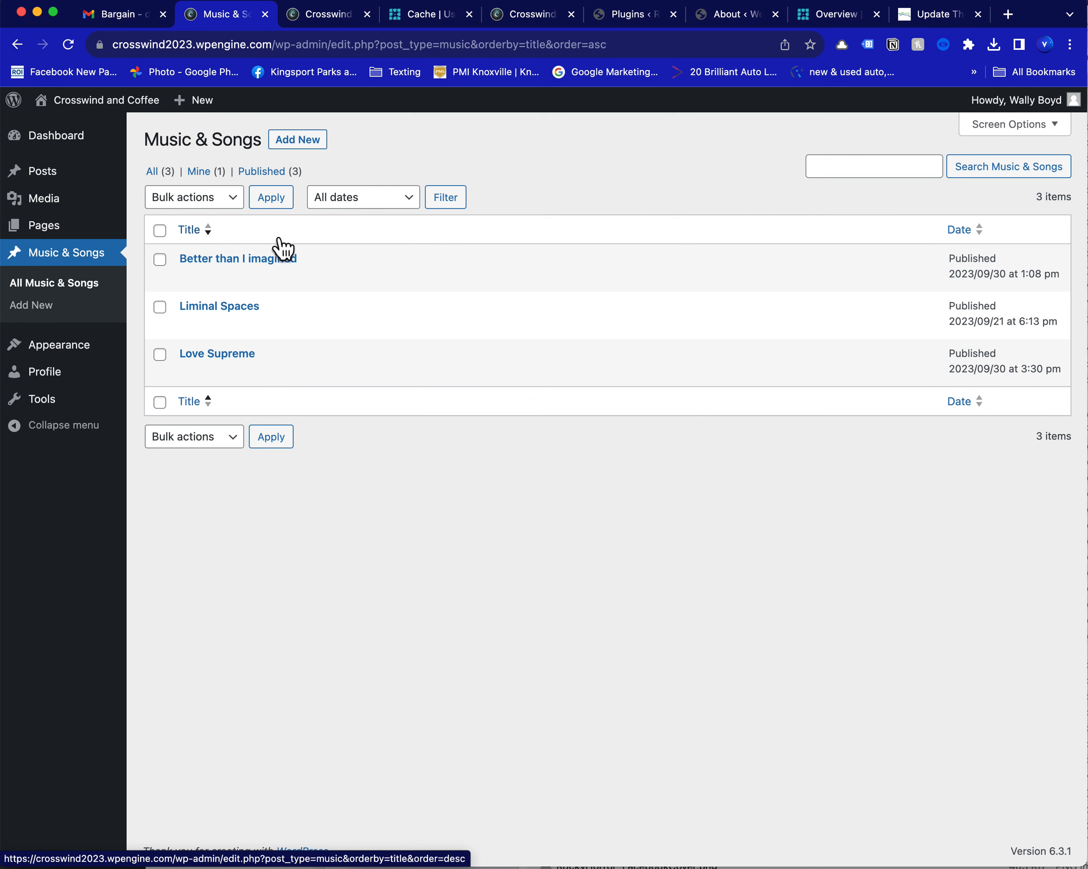
{"action": "left_click", "coordinate": [203, 237]}
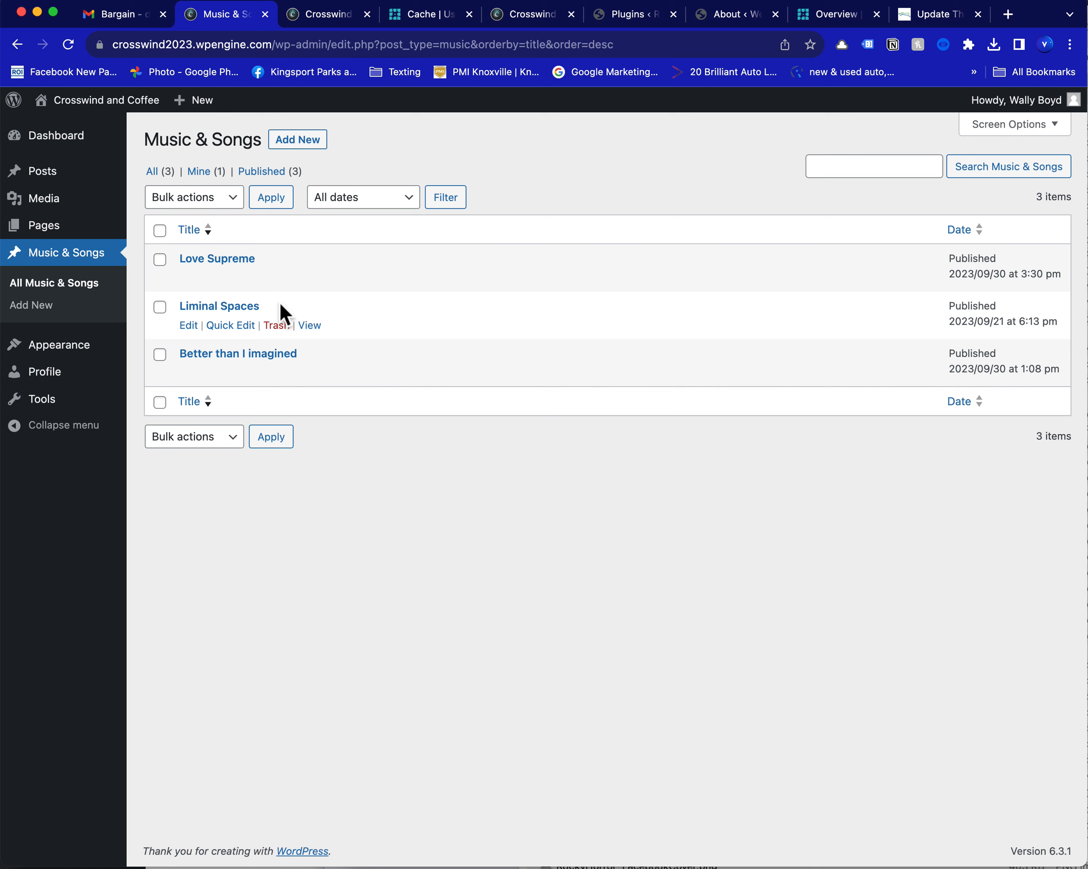
Search the music and songs for "Supreme" and return to the full list
{"action": "left_click", "coordinate": [834, 171]}
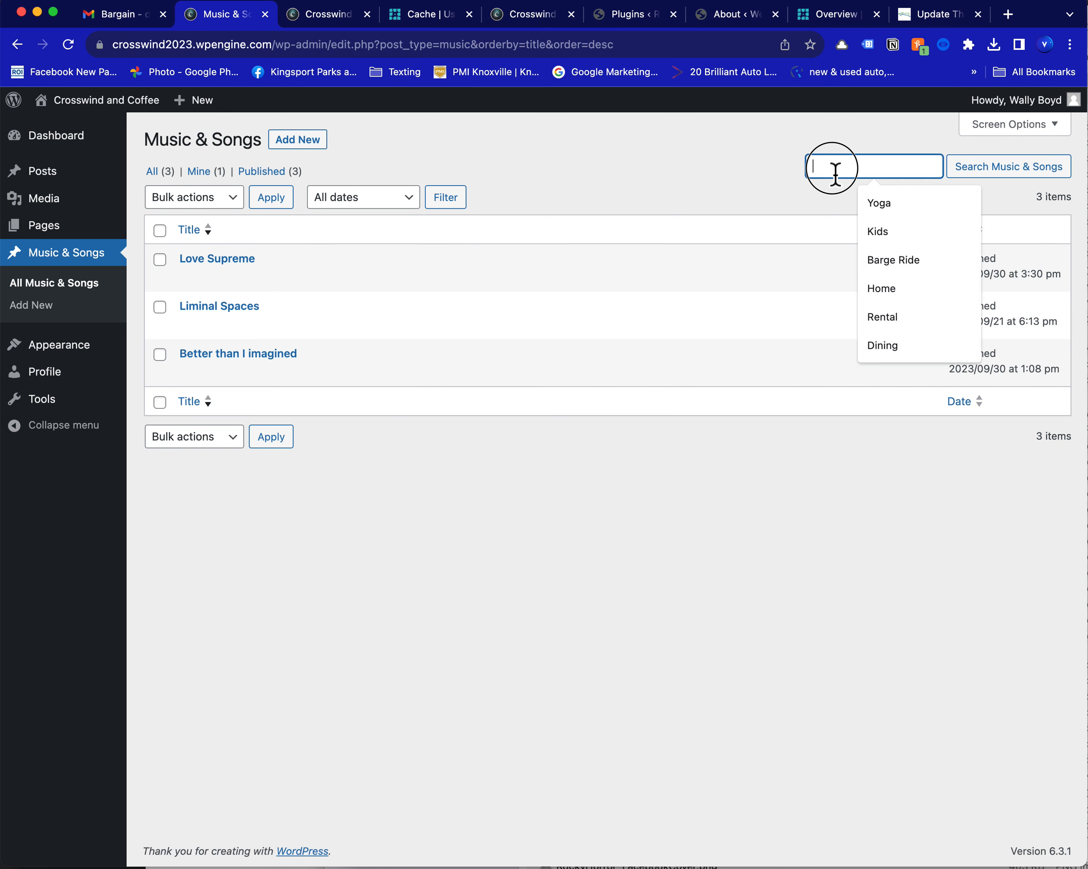
{"action": "type", "text": "Sup"}
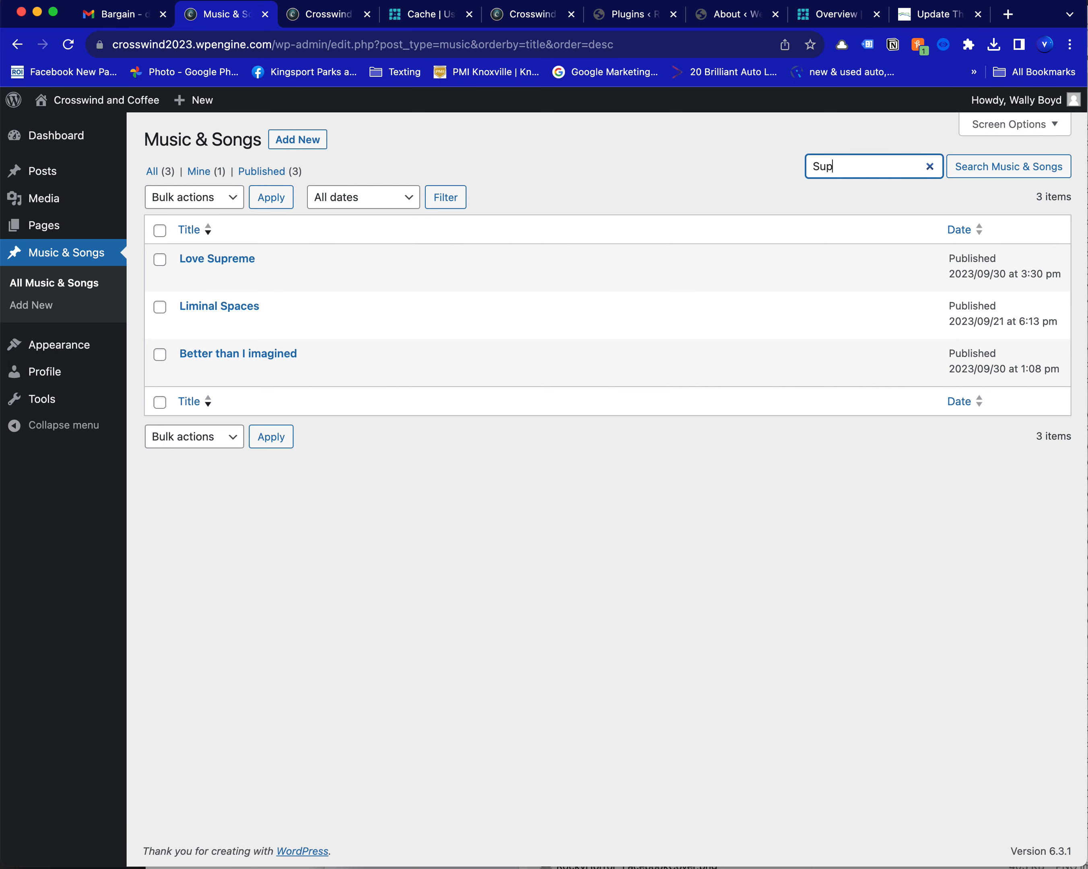
{"action": "type", "text": "rene"}
{"action": "key", "text": "BackSpace"}
{"action": "key", "text": "BackSpace"}
{"action": "type", "text": "me"}
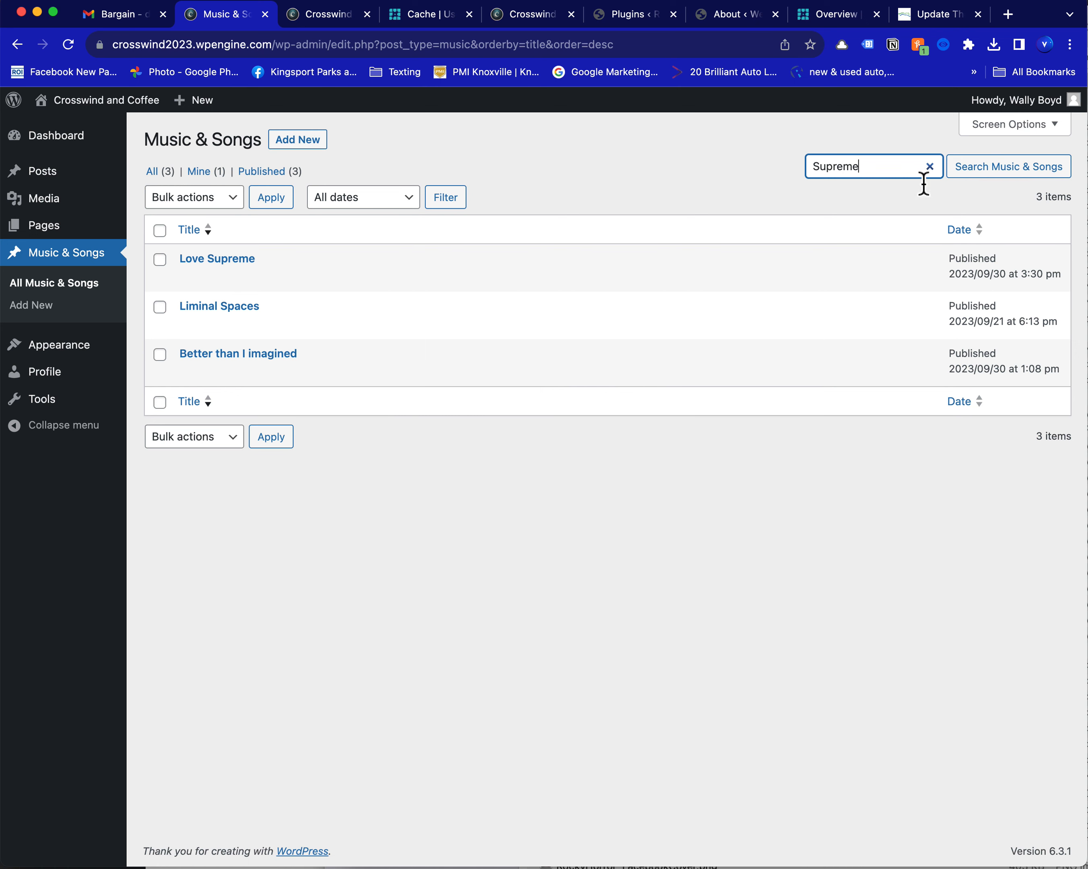
{"action": "left_click", "coordinate": [1026, 175]}
{"action": "mouse_move", "coordinate": [407, 276]}
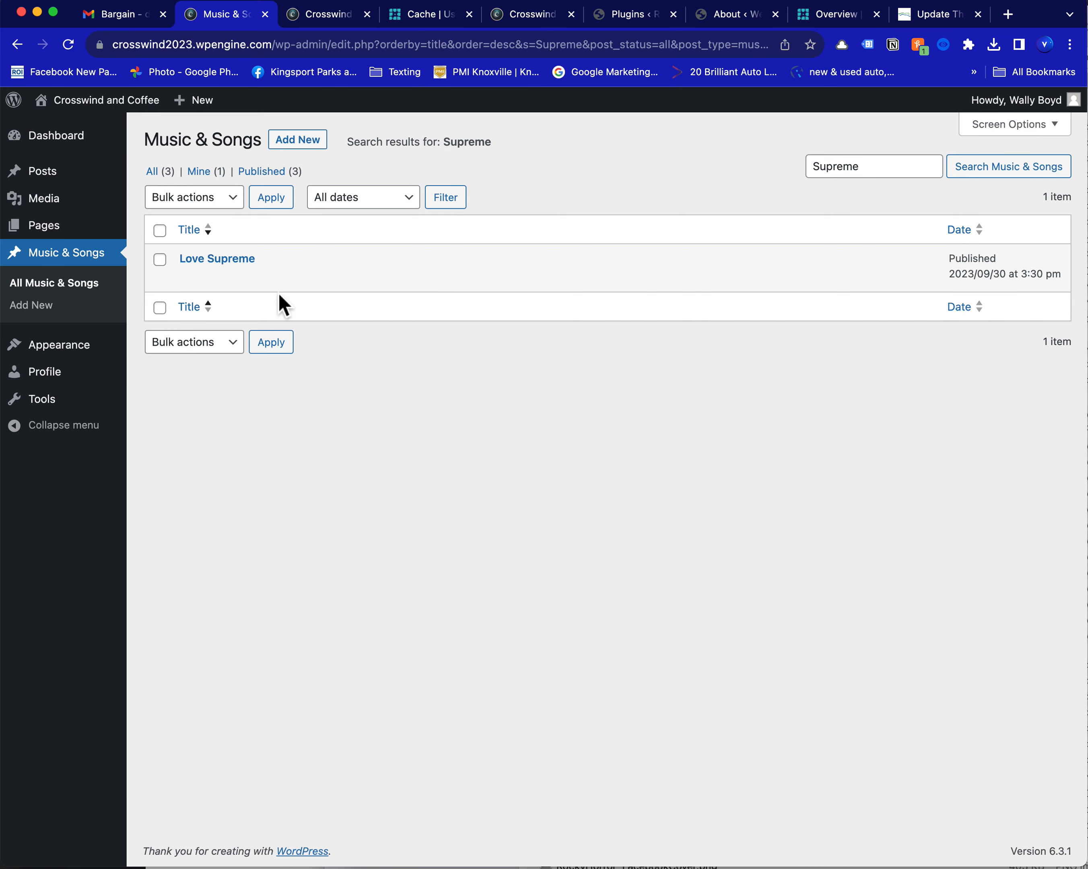
{"action": "left_click", "coordinate": [62, 291]}
{"action": "mouse_move", "coordinate": [236, 318]}
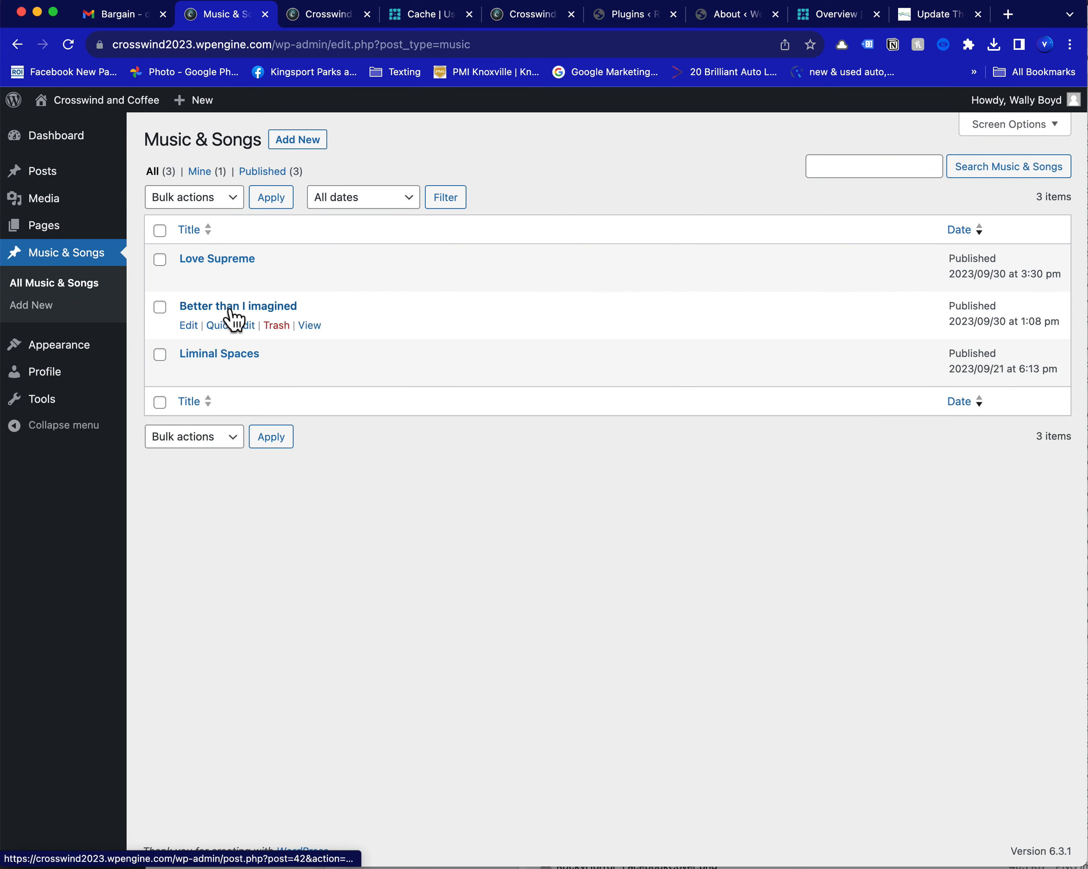